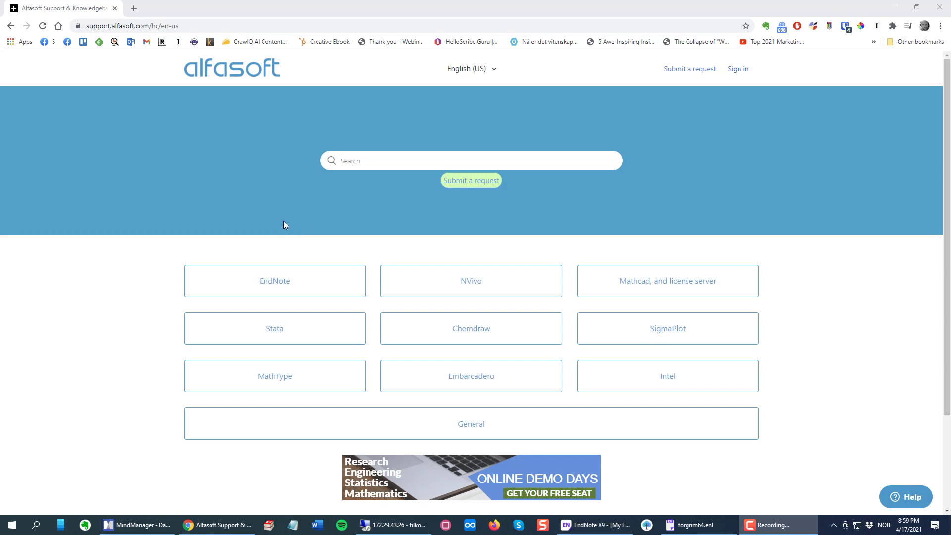
Browse EndNote How To guides to the Pseudo-XML Excel export article and scroll through it.
click(274, 286)
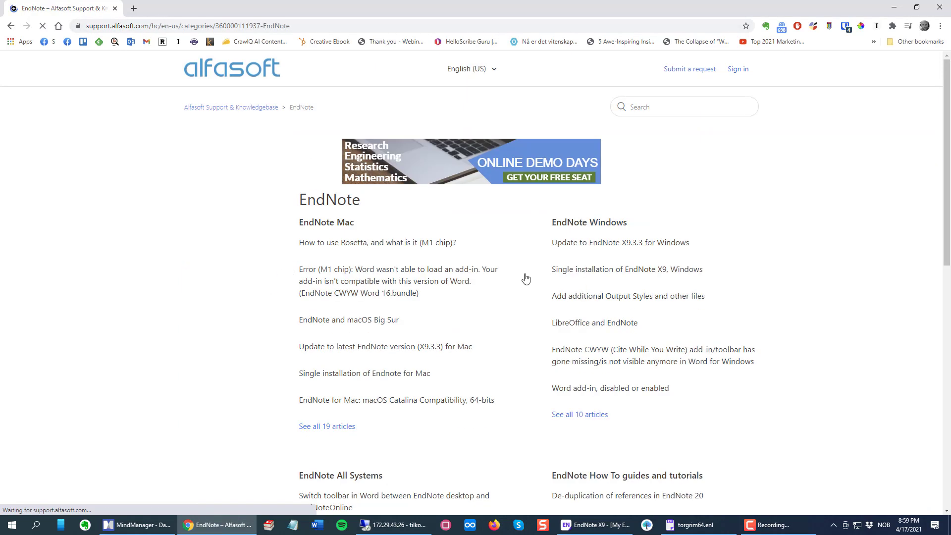
scroll(772, 305, down, 3)
scroll(773, 307, down, 3)
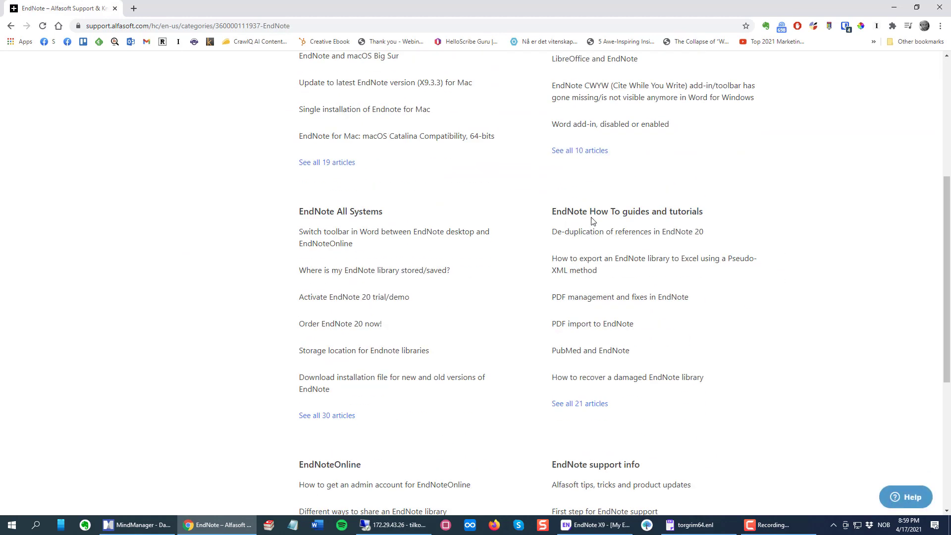
click(610, 216)
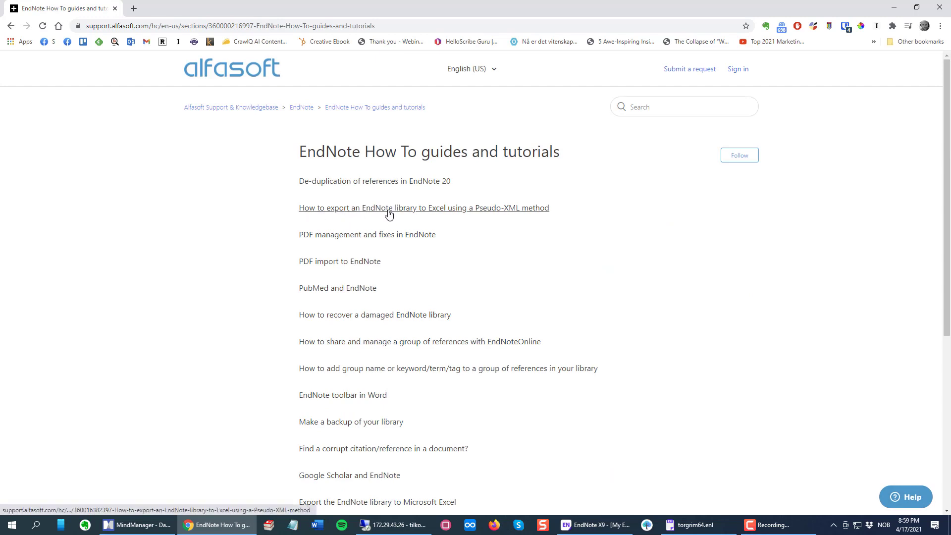
click(471, 211)
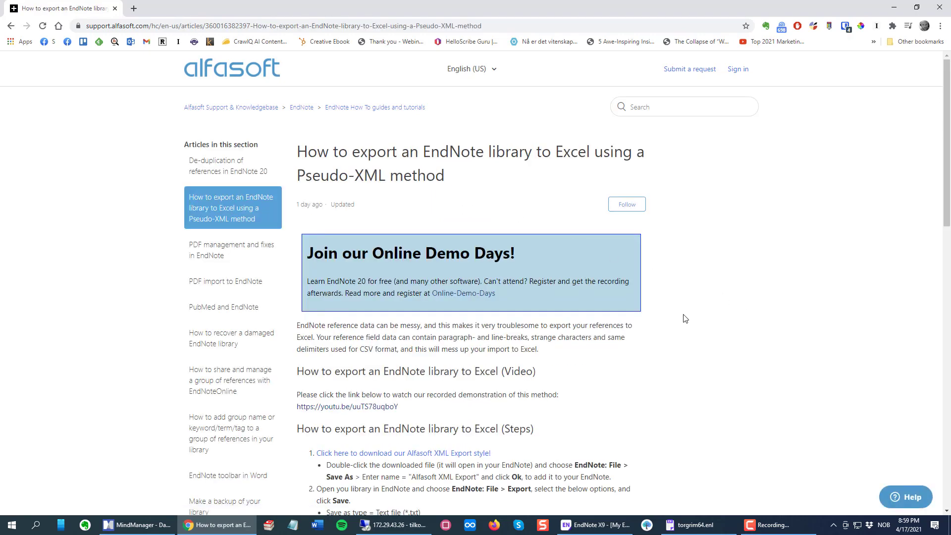
scroll(718, 326, down, 1)
scroll(718, 326, down, 3)
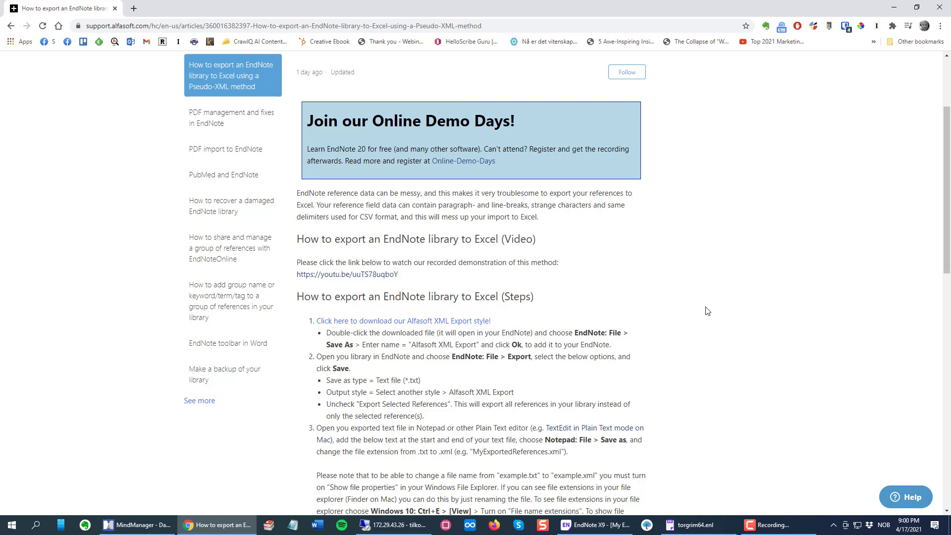
scroll(708, 320, down, 3)
scroll(711, 322, up, 6)
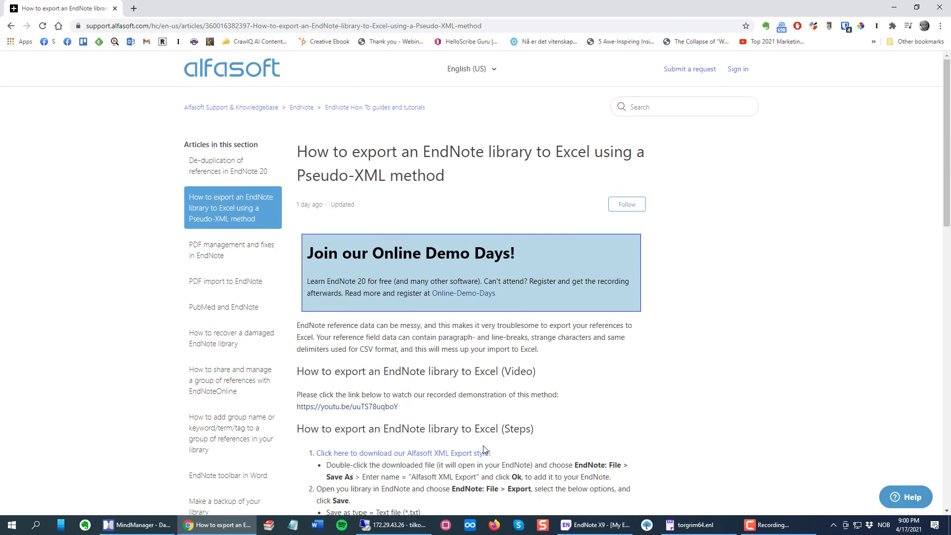
click(134, 8)
text(you)
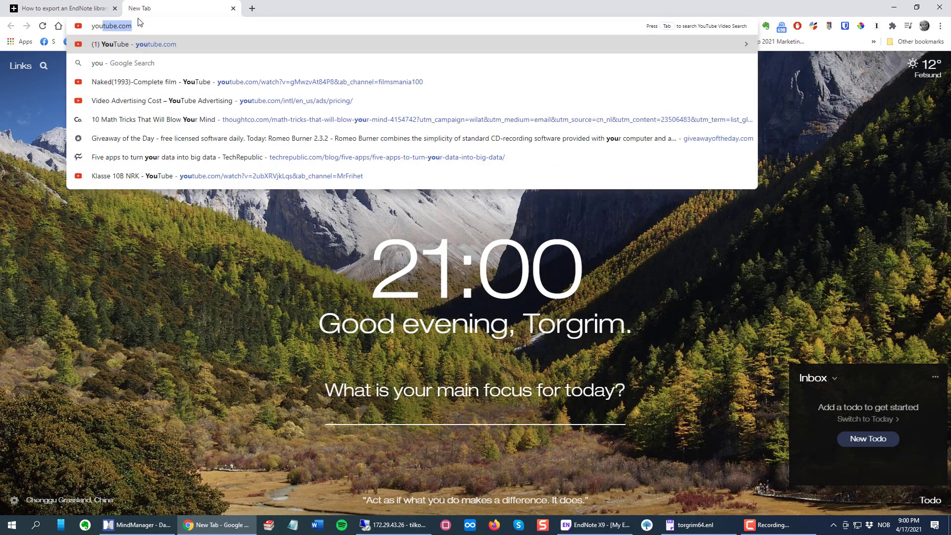
key(Tab)
text(endnote)
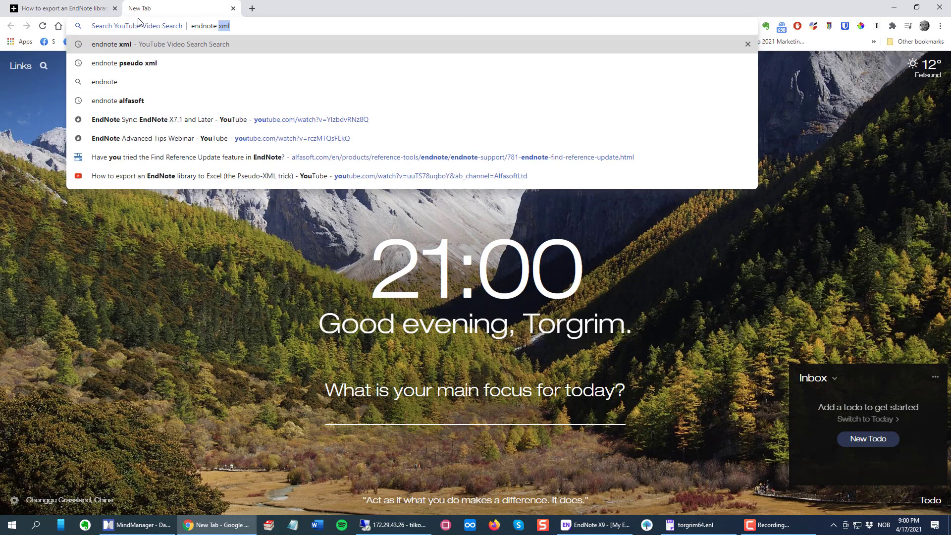
text( xml)
key(Return)
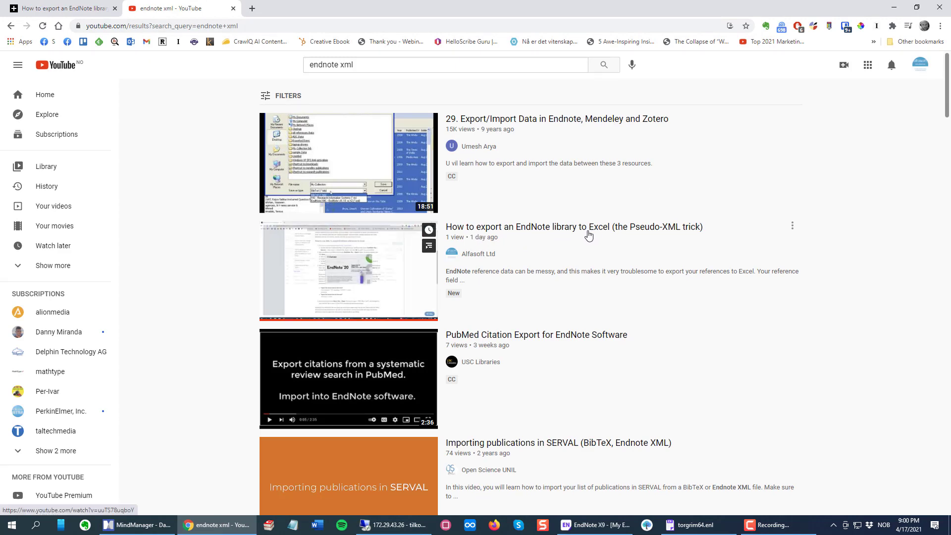
key(ctrl+w)
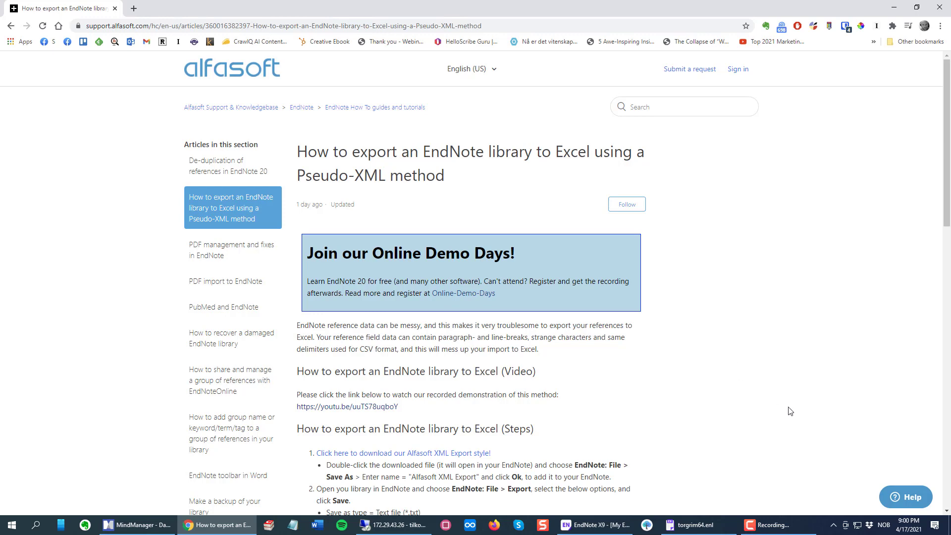
Show reference 505's editable fields in the EndNote 20 library of 271 references.
click(710, 523)
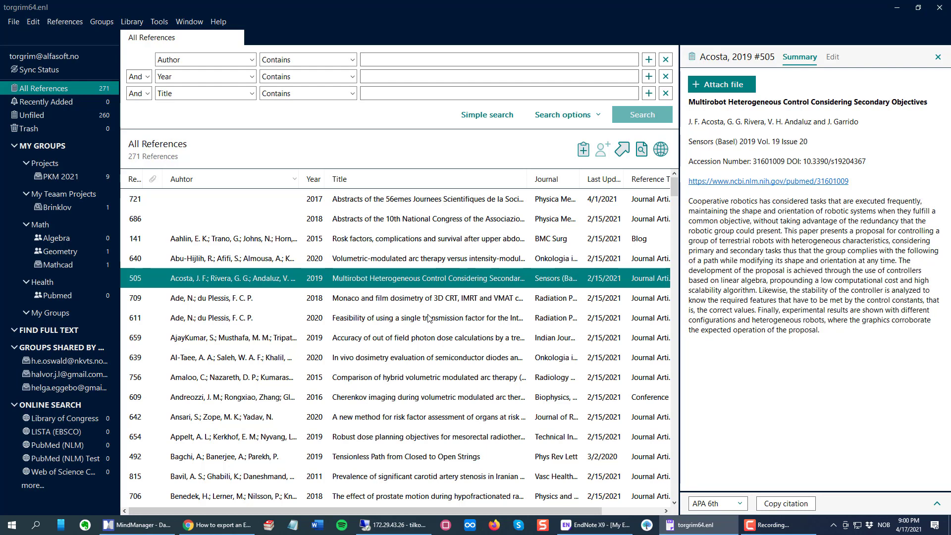
click(833, 57)
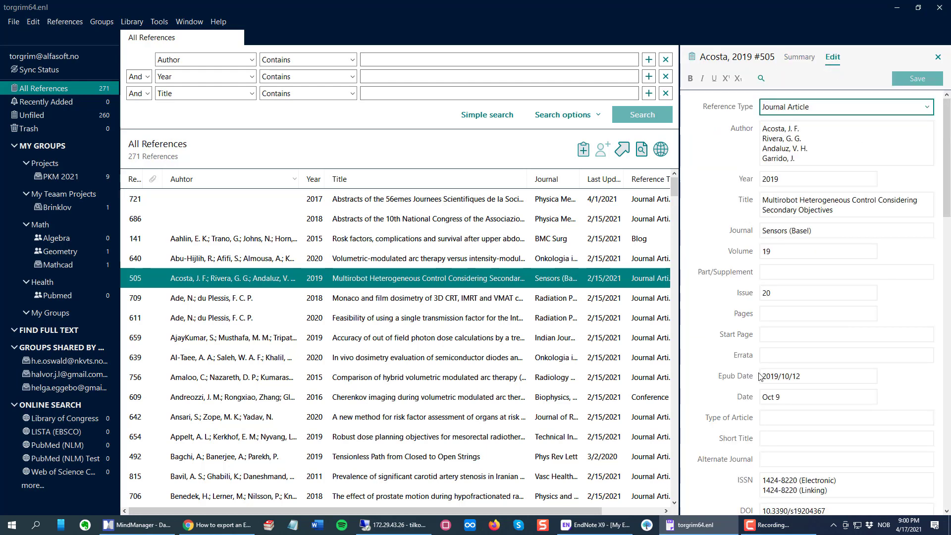
scroll(732, 374, down, 3)
scroll(733, 374, up, 3)
Create a new output style and enter 'Alfasoft Copy-Paste to Excel' as its Full Name.
click(161, 22)
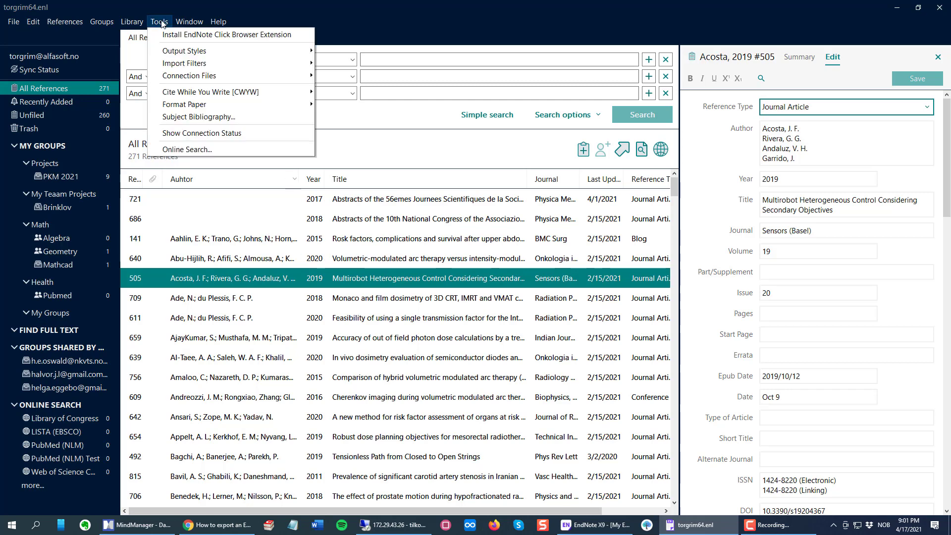
mouse_move(234, 53)
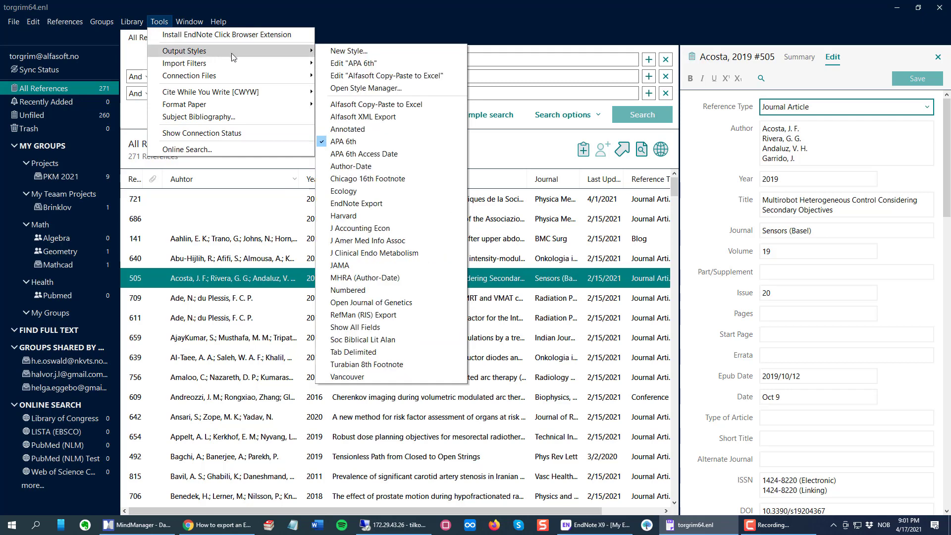
click(350, 51)
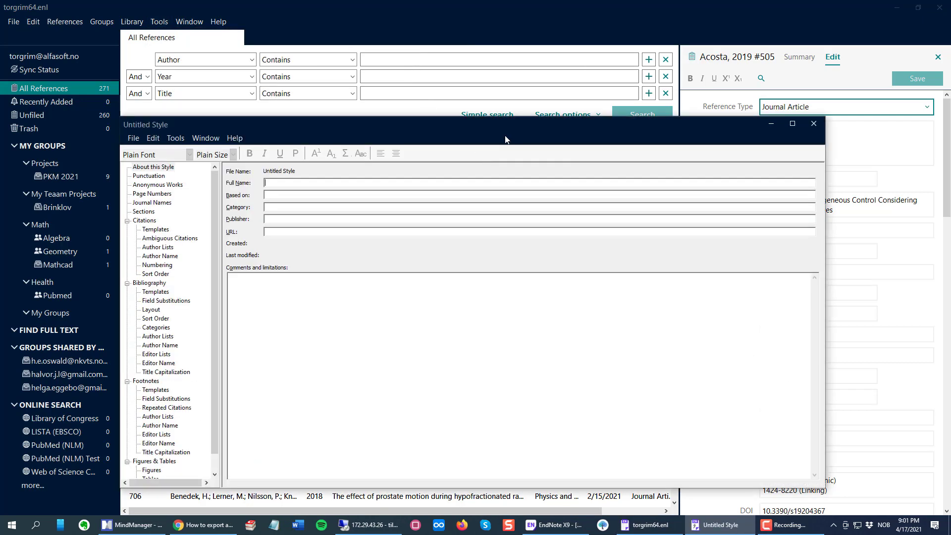
drag(500, 133, 498, 64)
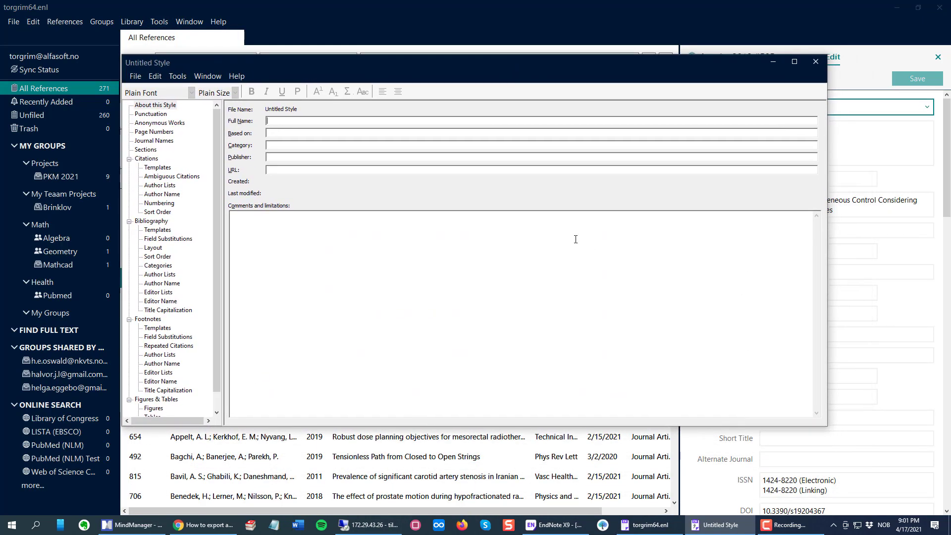
drag(419, 67, 407, 64)
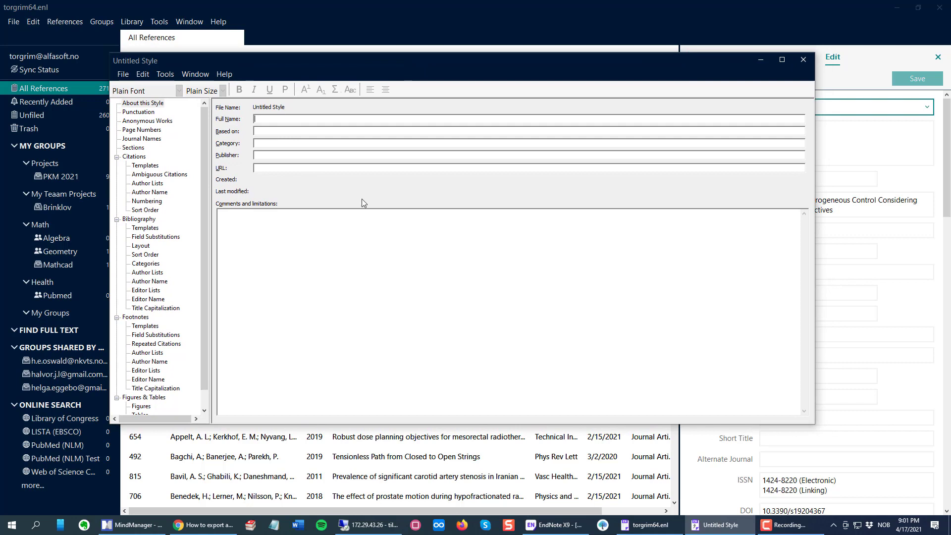
text(Alfasof)
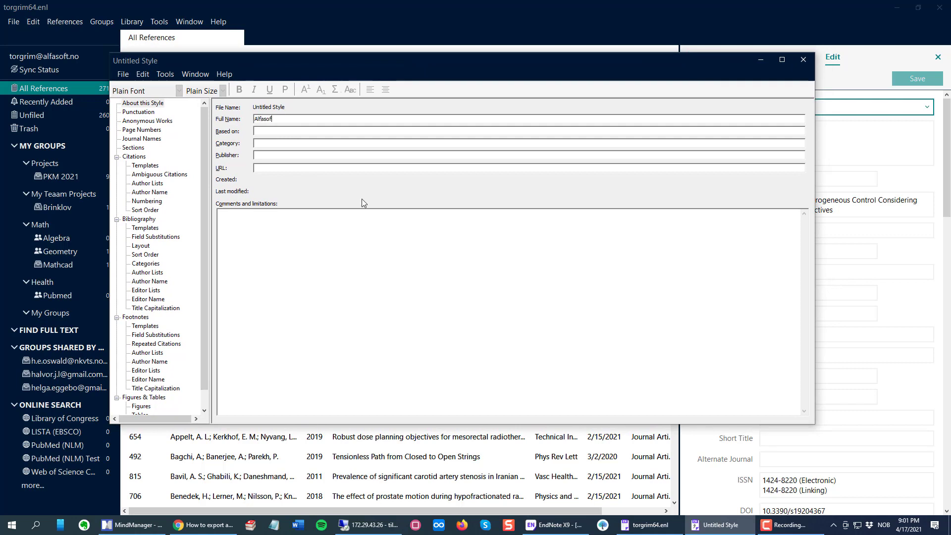
text(t Copy-Paste to Excel)
Show the style's empty Generic bibliography template, then bring the EndNote X9 library forward.
click(151, 231)
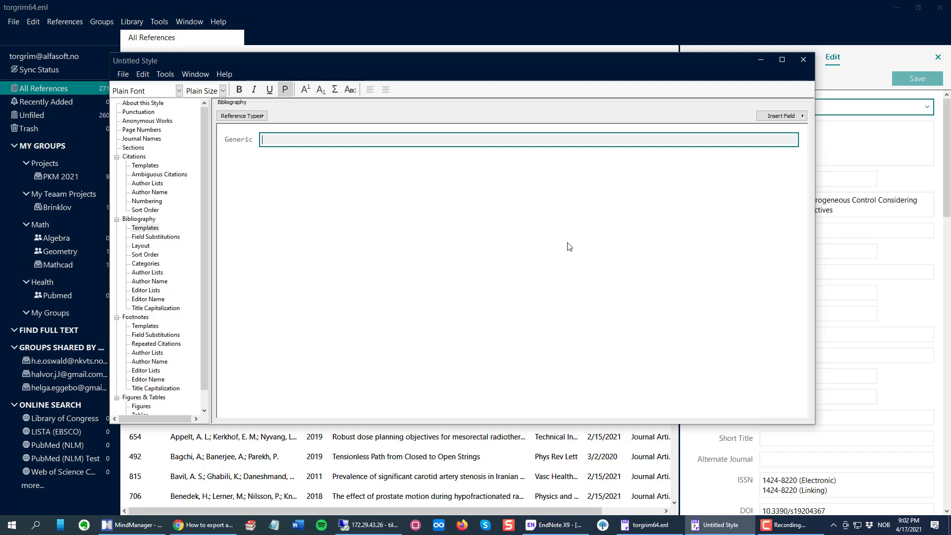
click(553, 525)
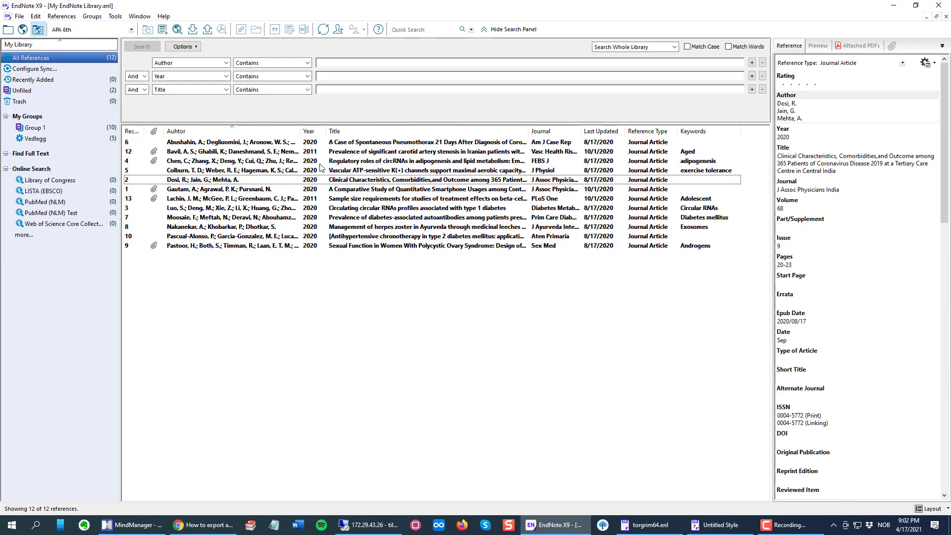
Create a blank Untitled Style in EndNote X9 and close it again.
click(116, 18)
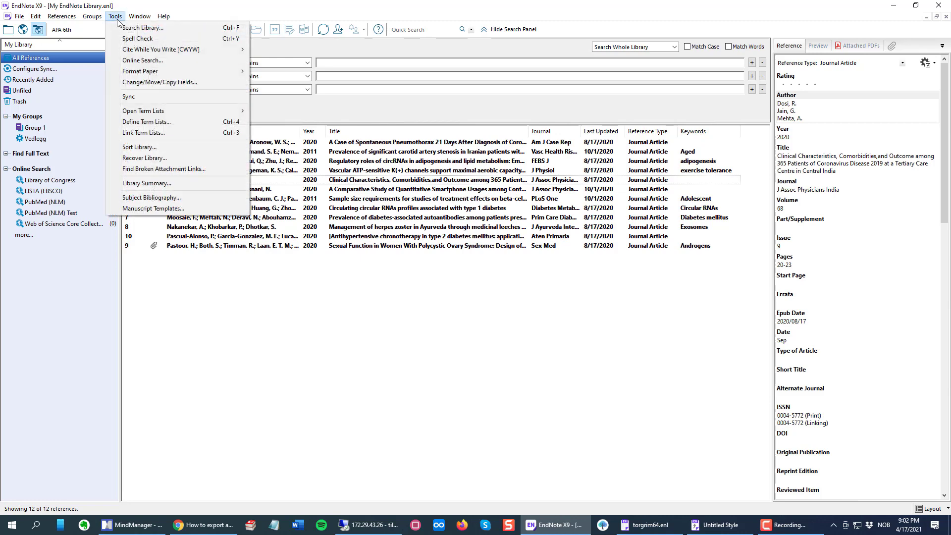
click(36, 17)
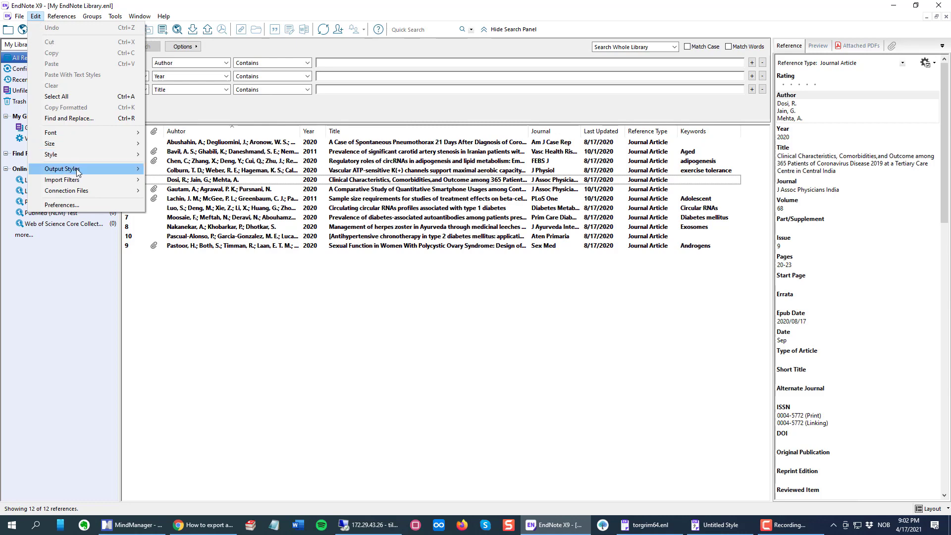
mouse_move(126, 169)
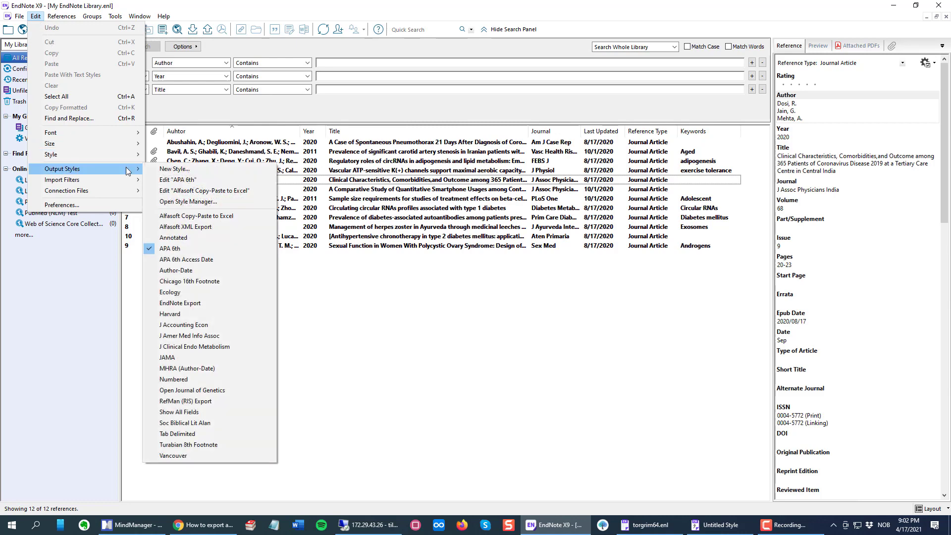
click(173, 170)
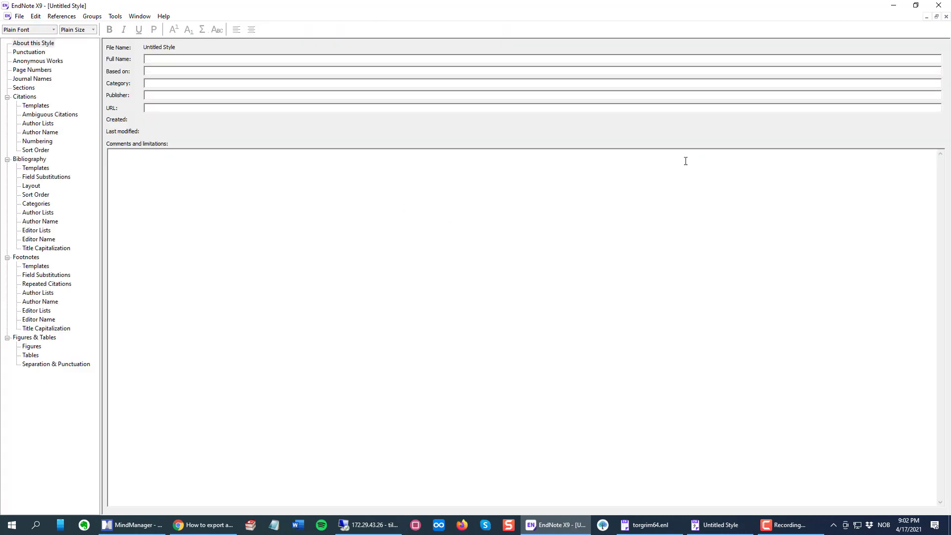
click(933, 8)
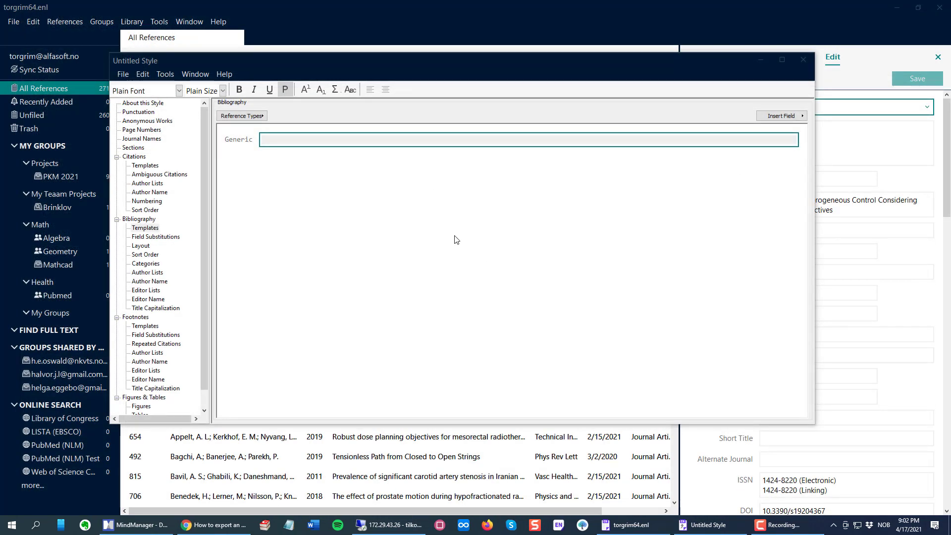
Start the Generic template with Record Number and Reference Type, each followed by a tab.
click(301, 140)
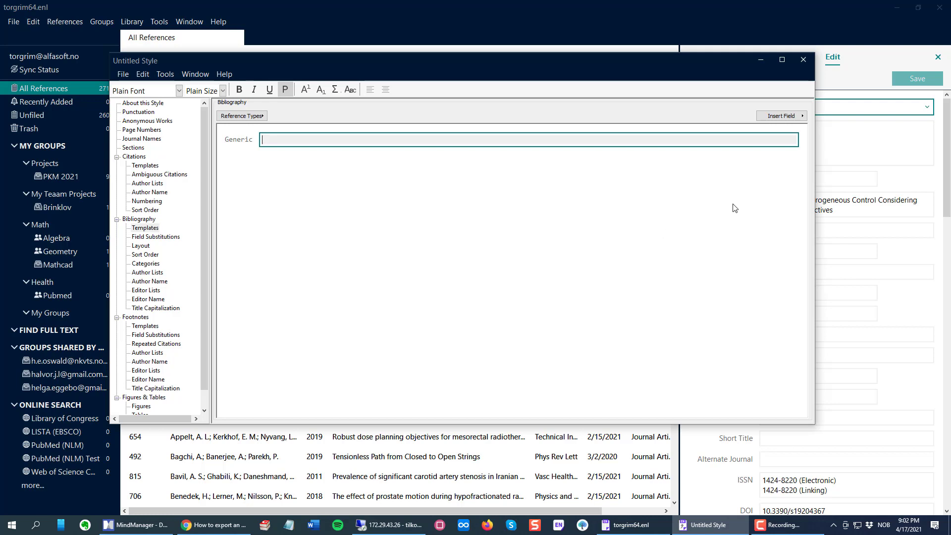
click(791, 116)
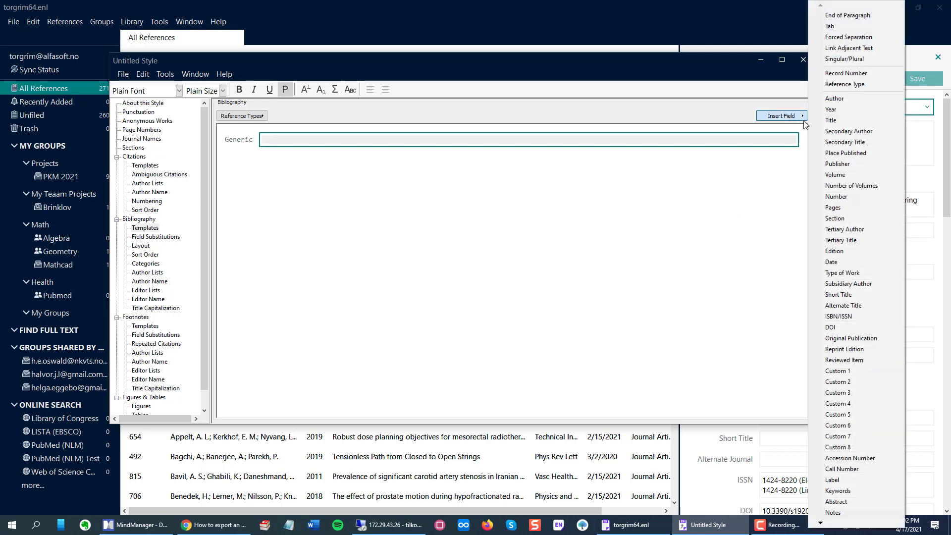
click(848, 74)
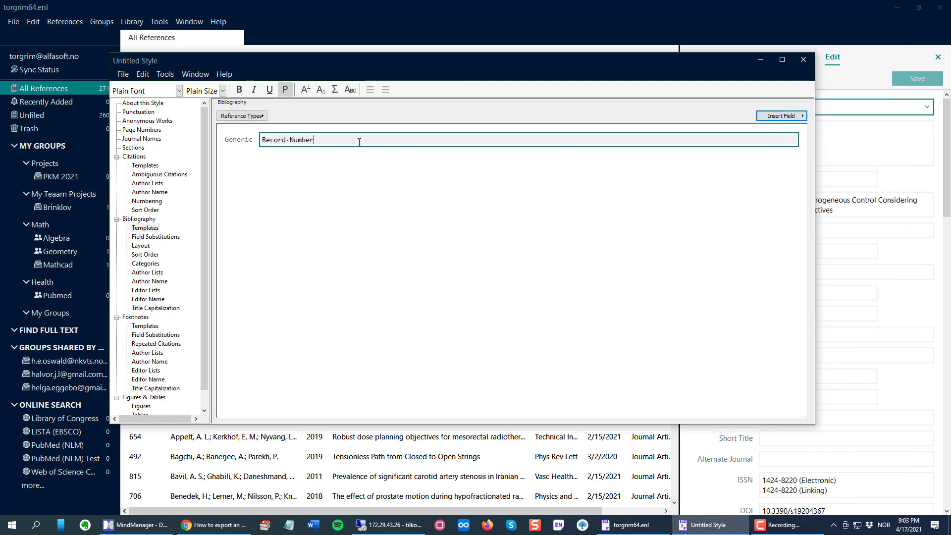
click(771, 117)
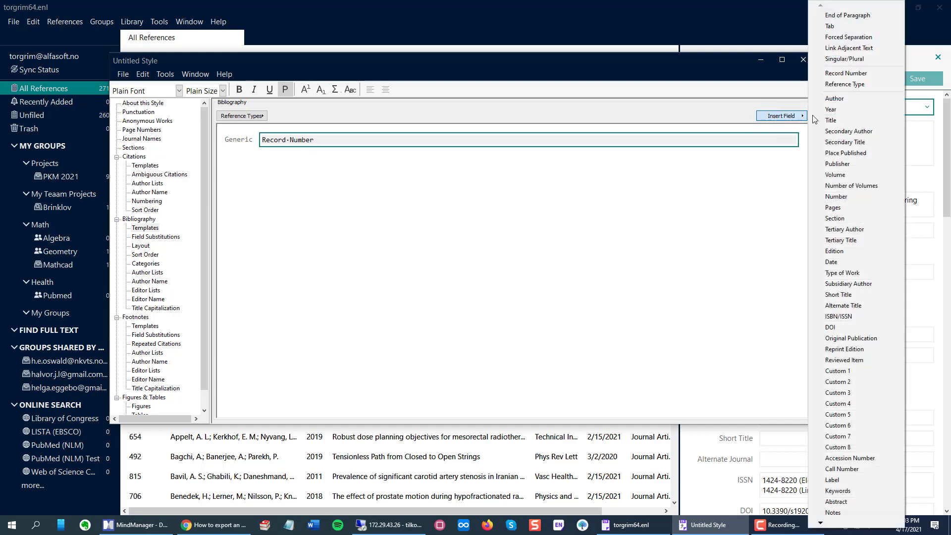
click(837, 29)
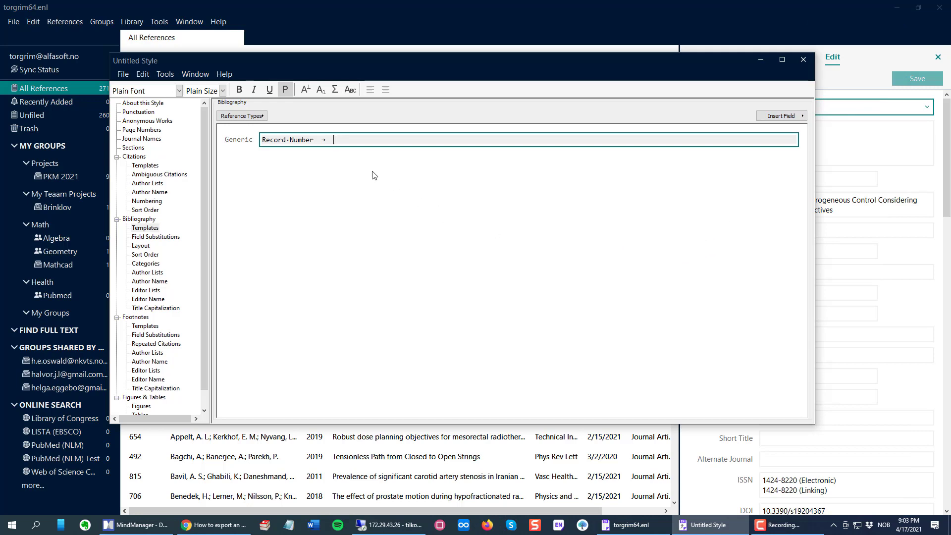
click(795, 118)
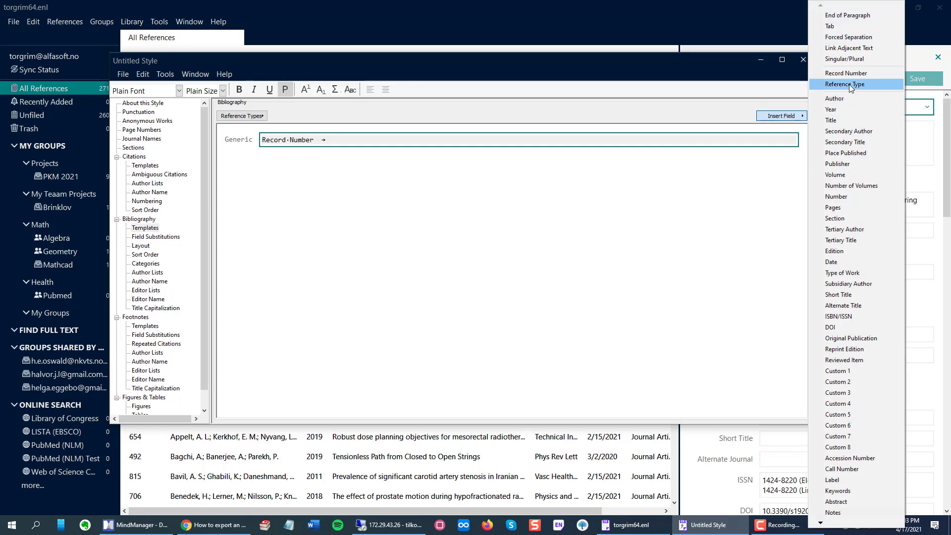
click(851, 88)
click(793, 118)
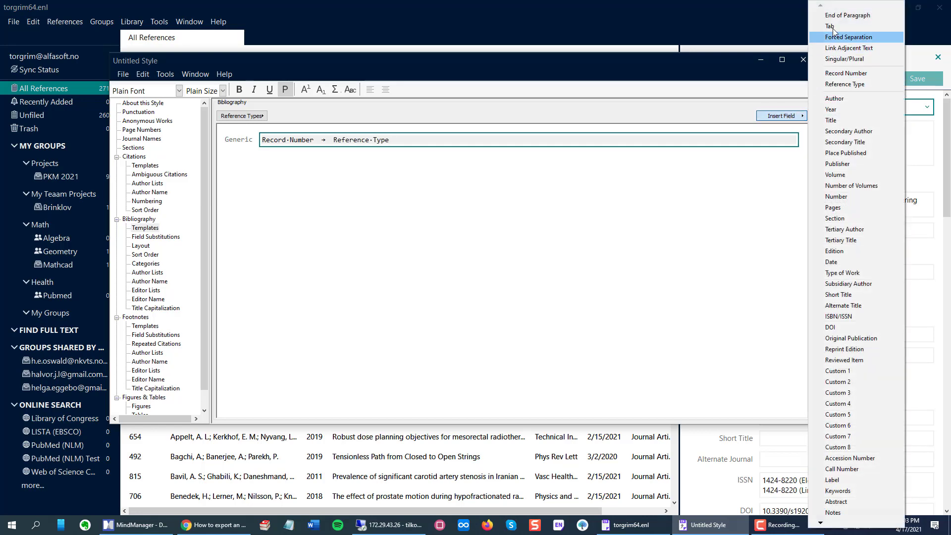
click(835, 30)
Continue the Generic template with Author, tab, Year, tab, and Title.
click(788, 116)
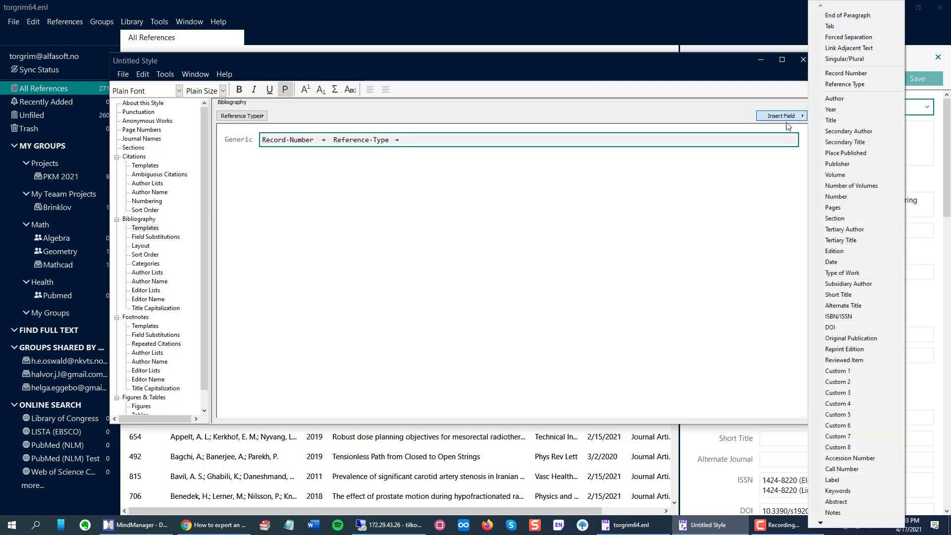
click(835, 99)
click(793, 117)
click(830, 27)
click(788, 117)
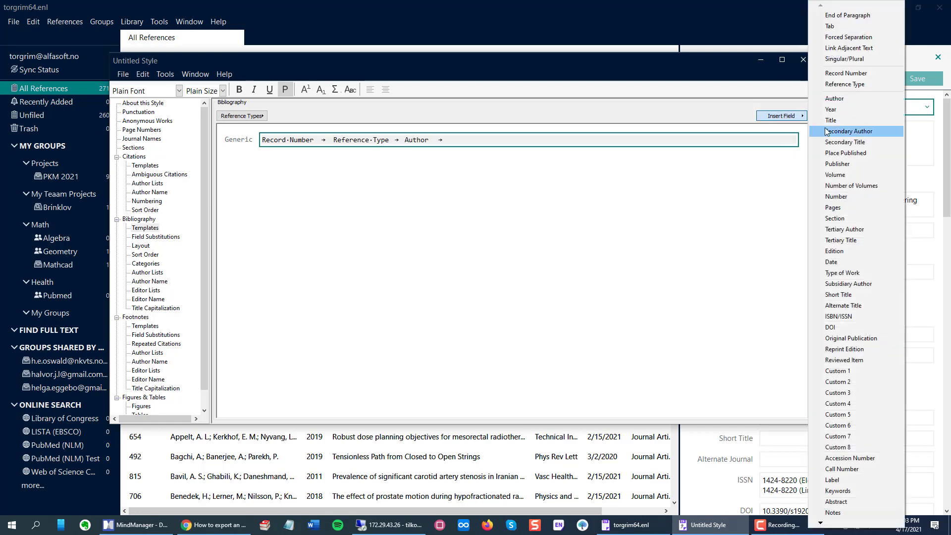
click(831, 110)
click(788, 116)
click(836, 29)
click(788, 116)
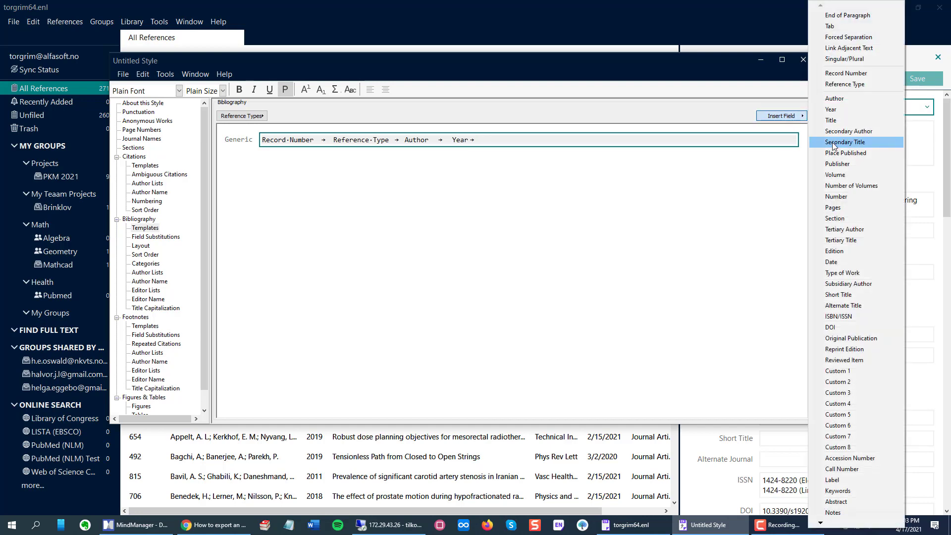
click(830, 120)
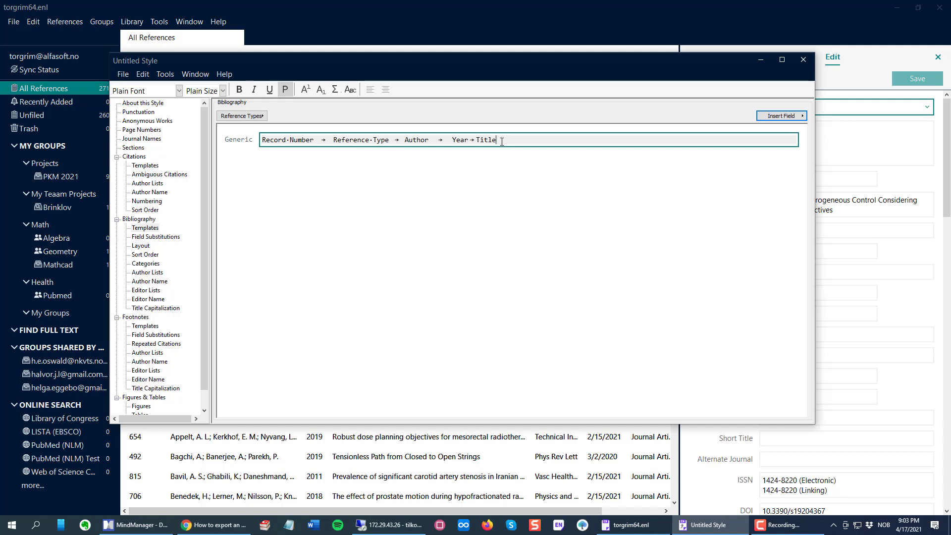
Delete the trailing Year and Title text from the Generic template.
drag(501, 141, 475, 140)
click(508, 139)
key(BackSpace)
key(BackSpace)
key(BackSpace)
key(BackSpace)
Re-add Year, a tab, and Title after Author in the Generic template.
click(796, 118)
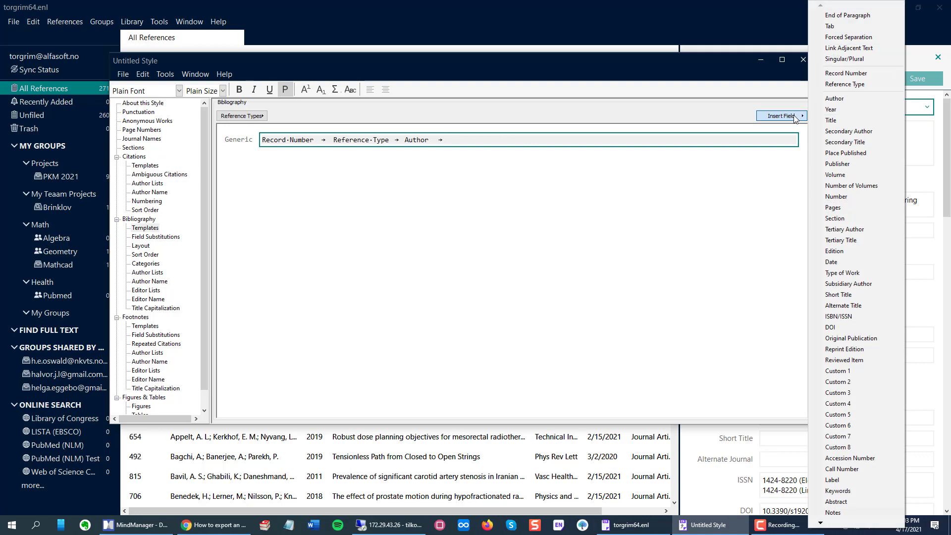
click(851, 110)
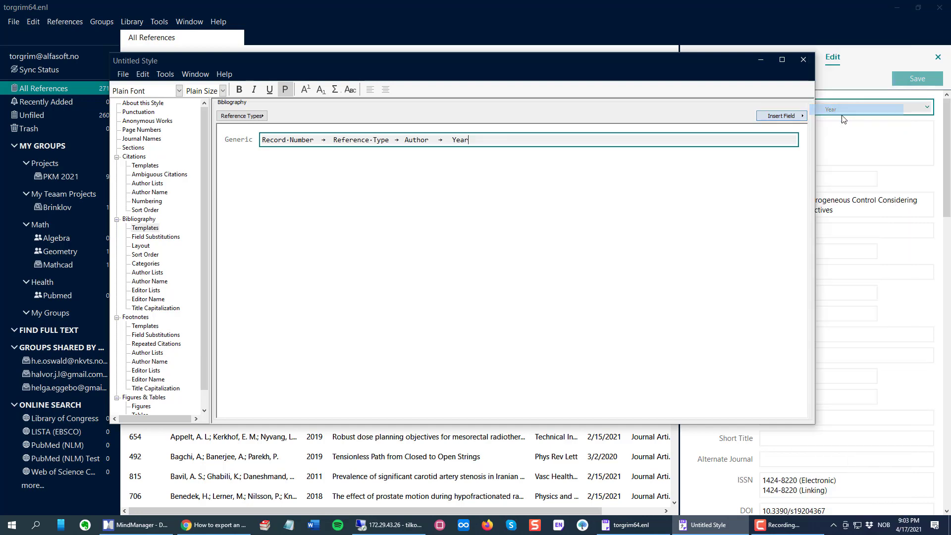
click(786, 117)
click(848, 28)
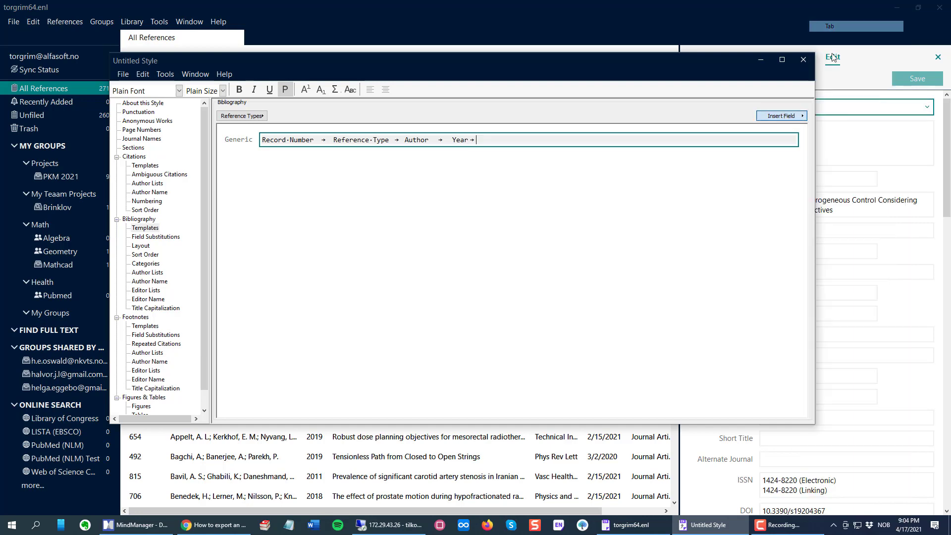
click(793, 120)
click(832, 119)
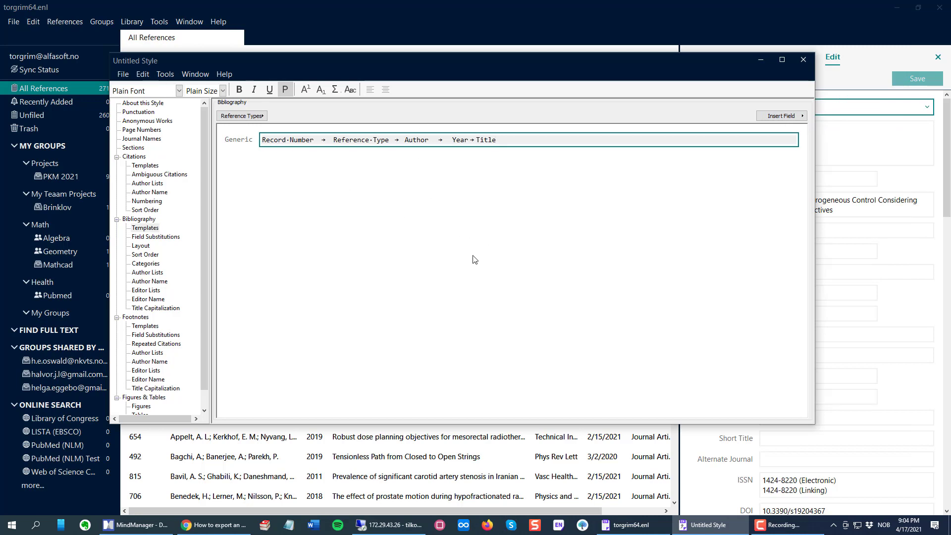
click(123, 74)
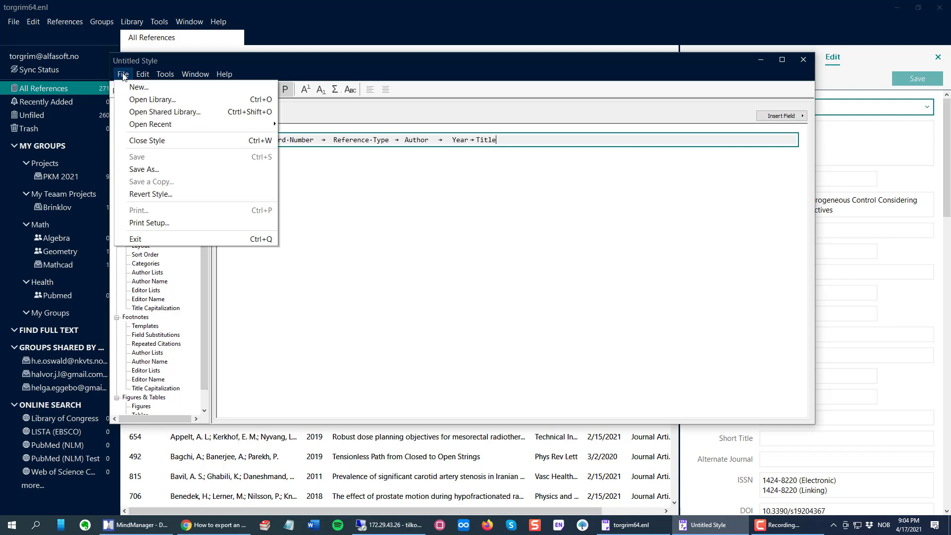
Save the style as 'Alfasoft Copy-Paste to Excel', replacing the existing style of that name.
click(159, 170)
click(480, 257)
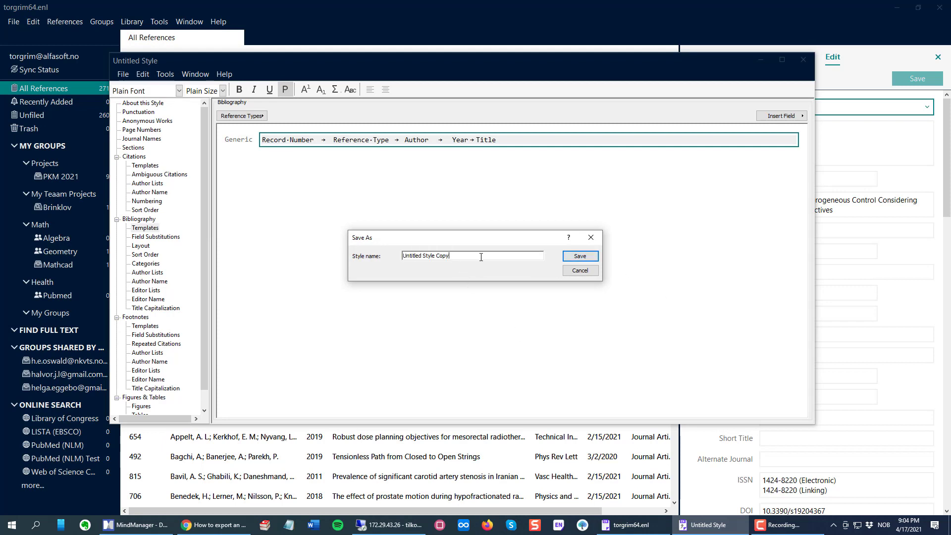
text(Alfasoft Copy-Paste to Excel)
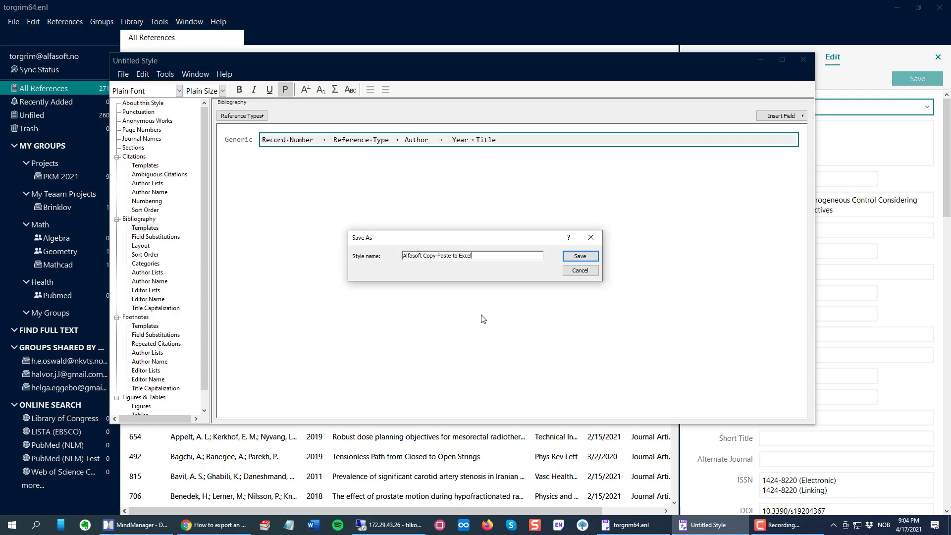
click(578, 258)
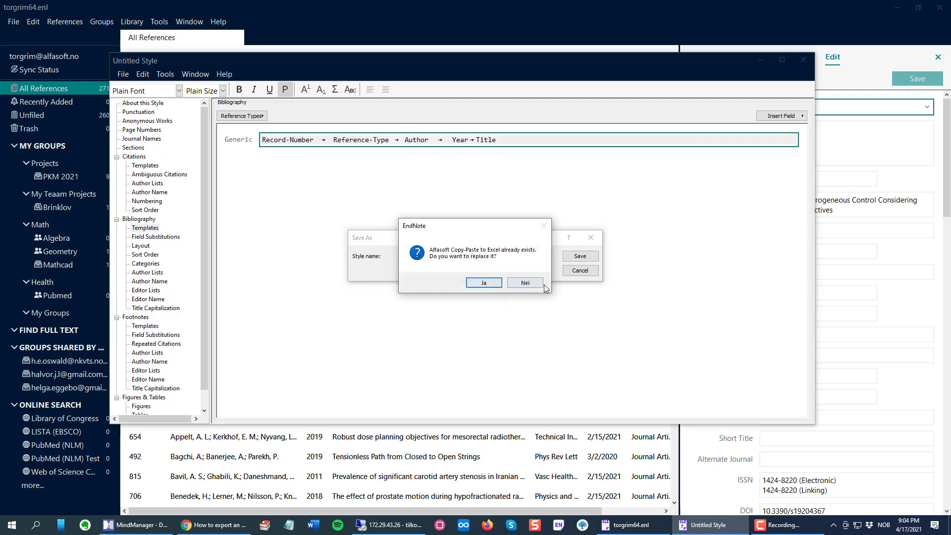
click(484, 283)
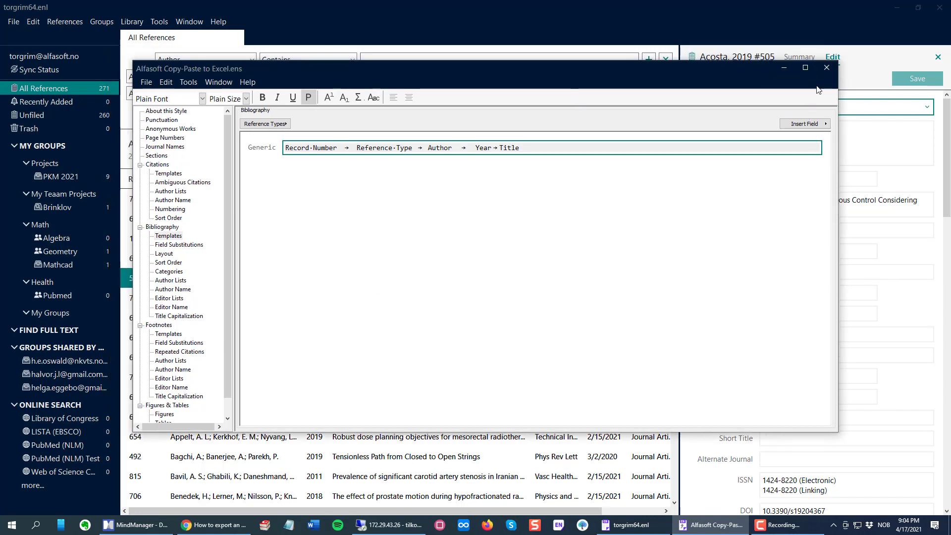
Close the style editor and switch the reference panel to its Summary view.
click(826, 69)
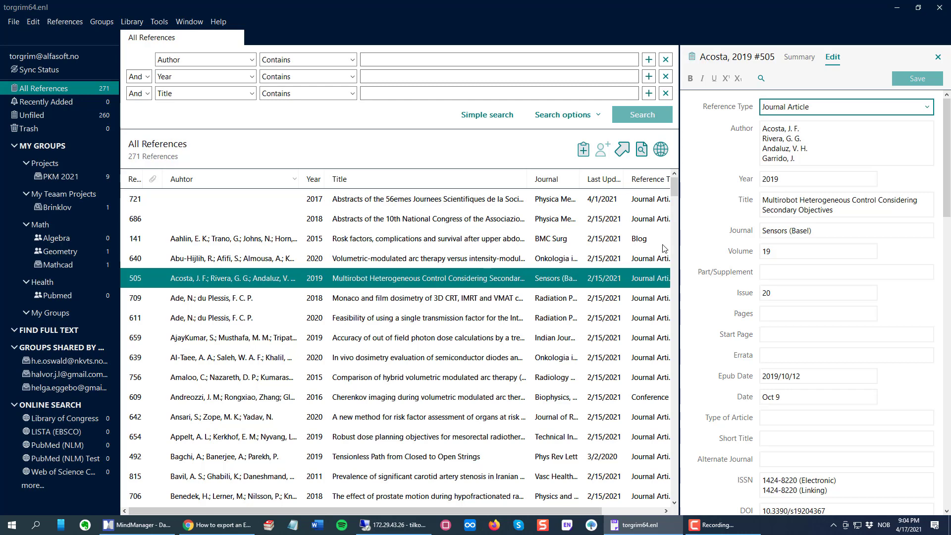
scroll(720, 242, down, 1)
click(800, 57)
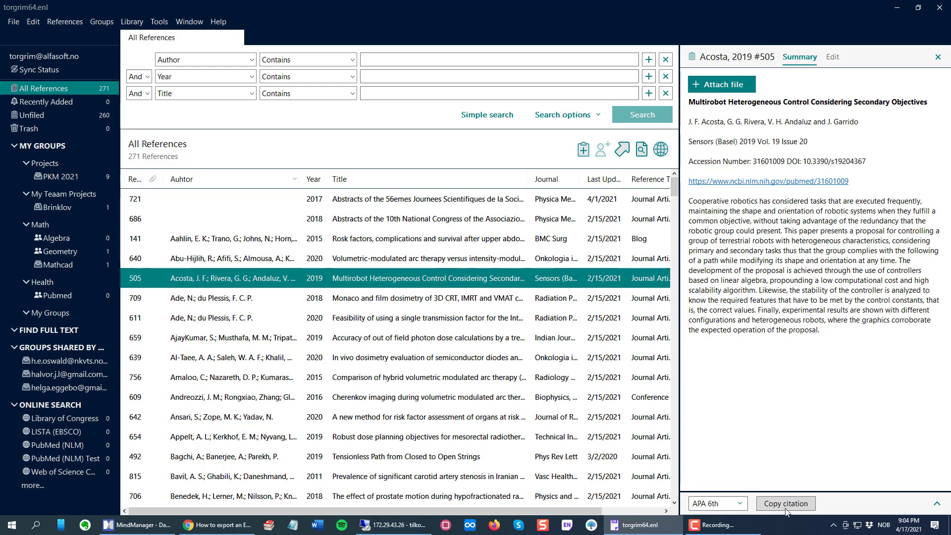
click(773, 505)
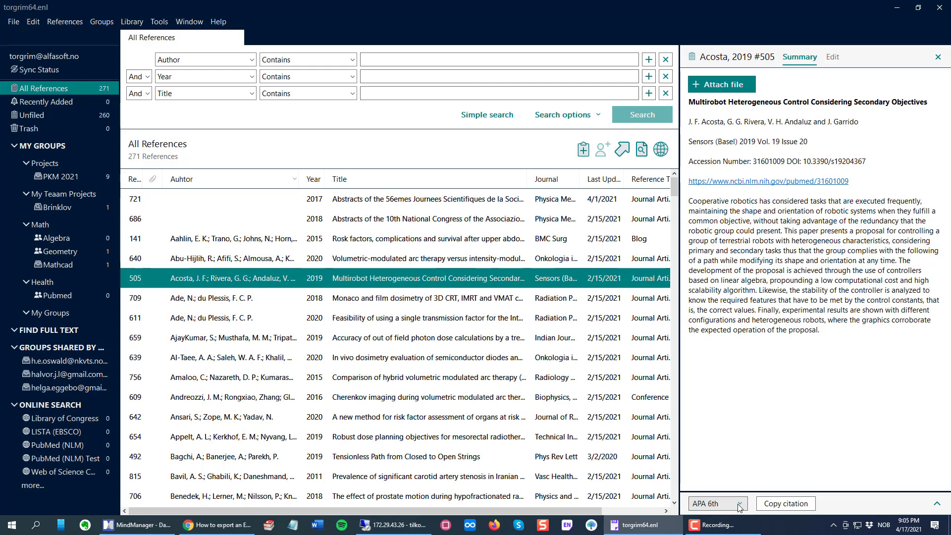
Search the full style list for 'alfasoft copy' and choose Alfasoft Copy-Paste to Excel instead of APA 6th.
click(740, 504)
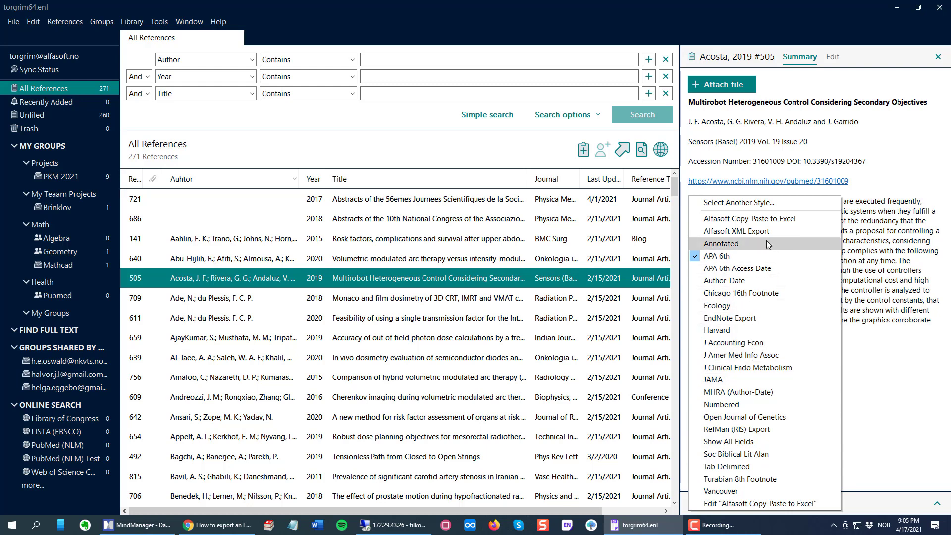
click(732, 203)
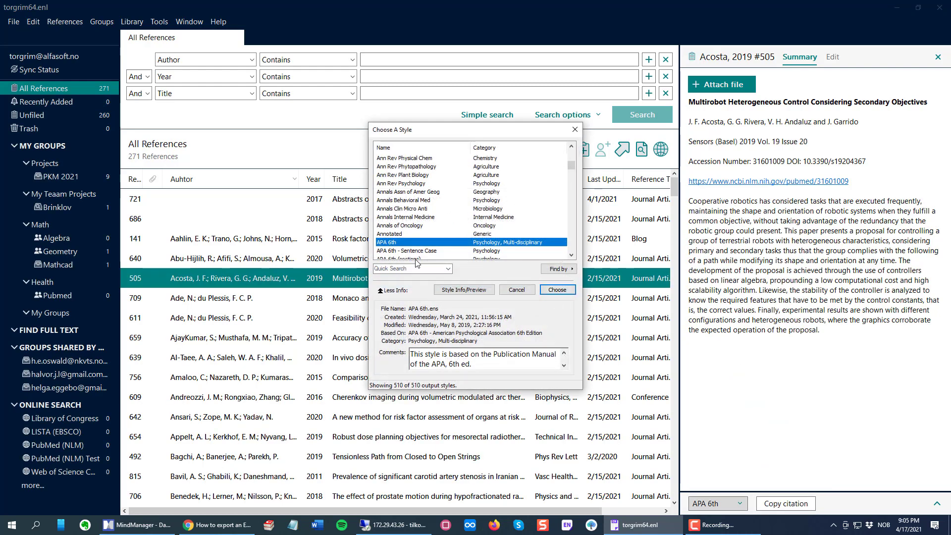
click(407, 269)
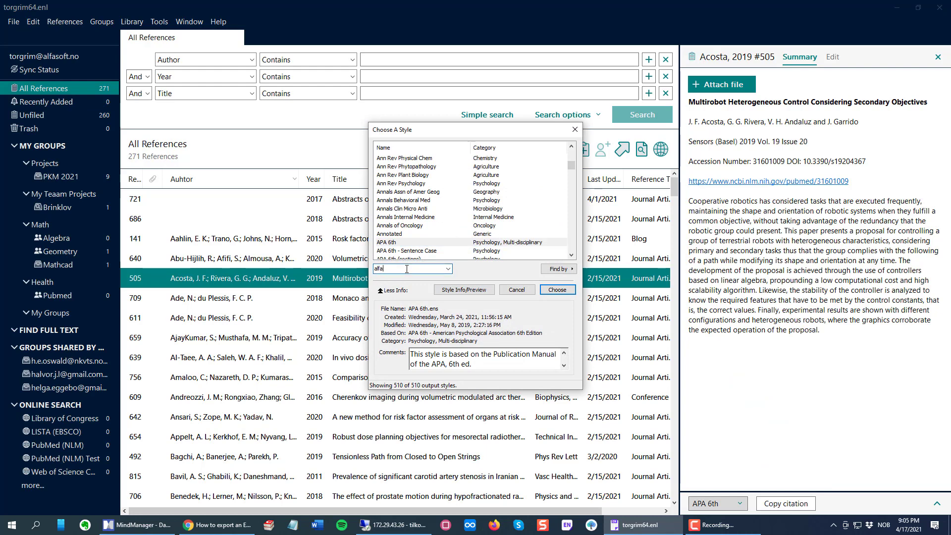
text(alfasoft copy)
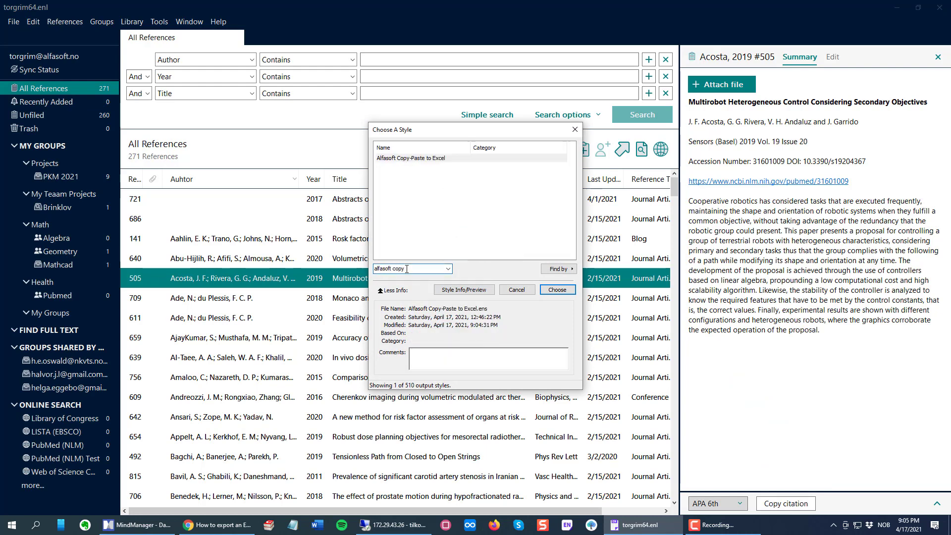
click(430, 158)
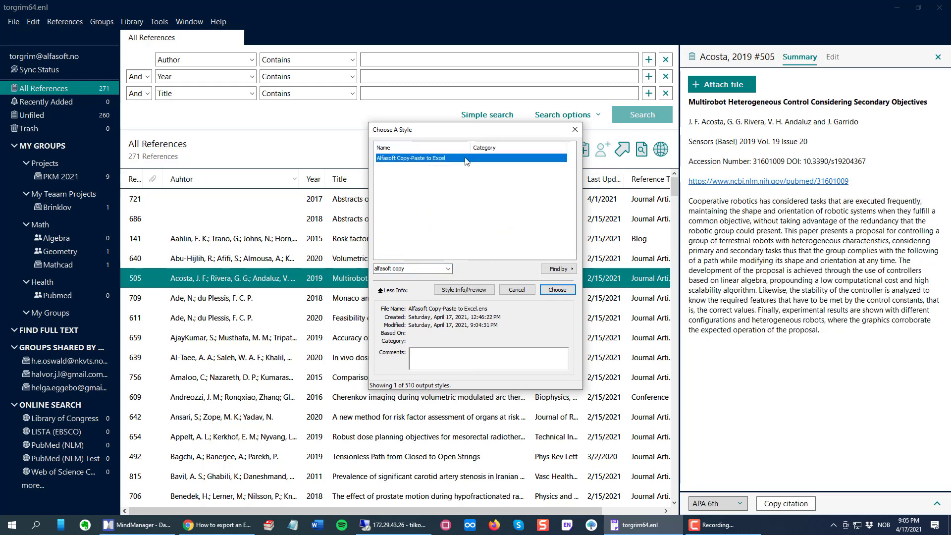
click(556, 290)
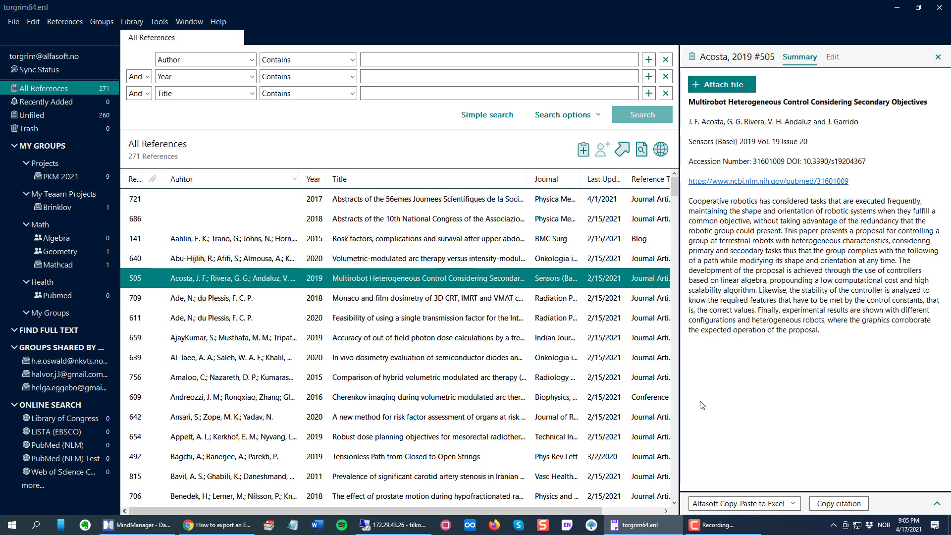
Select all PKM 2021 references, then try various reference selections in the full 271-reference library.
click(59, 176)
click(345, 259)
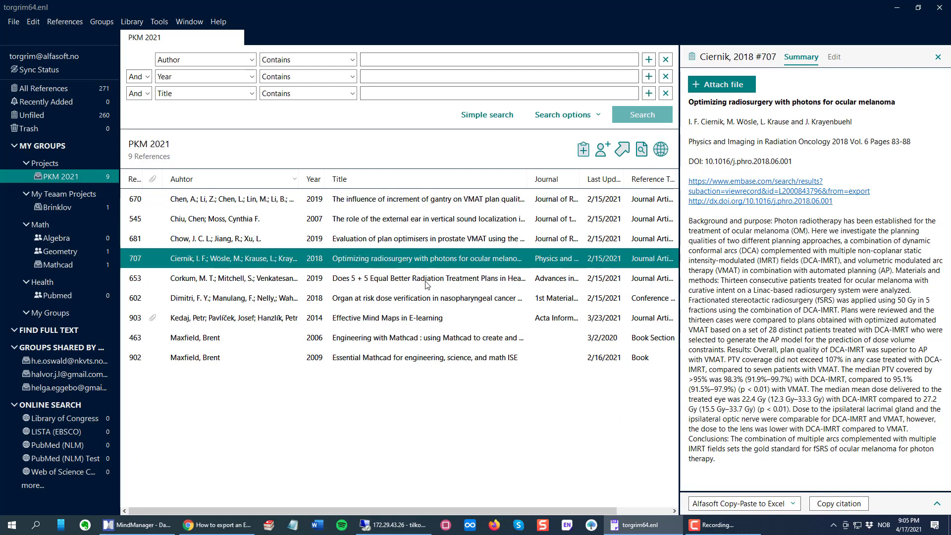
key(ctrl+a)
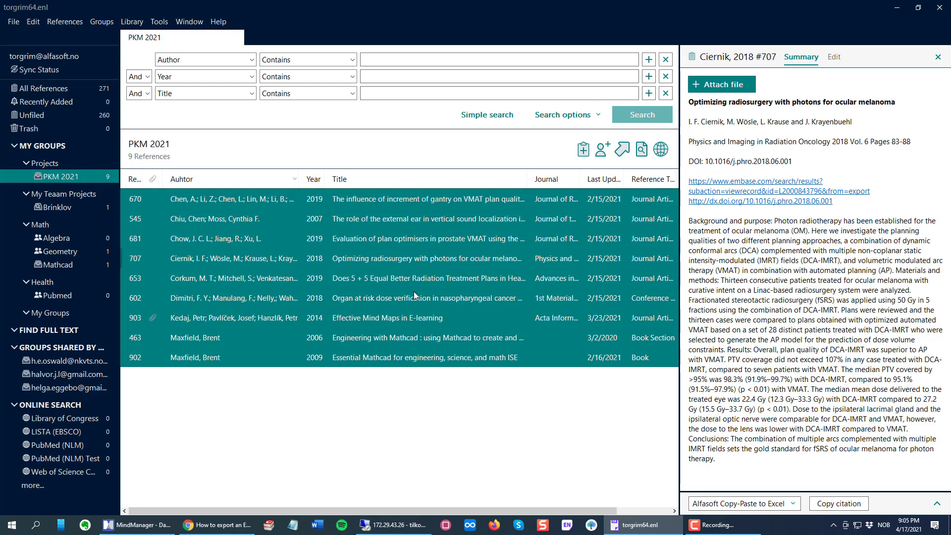
click(49, 89)
click(351, 221)
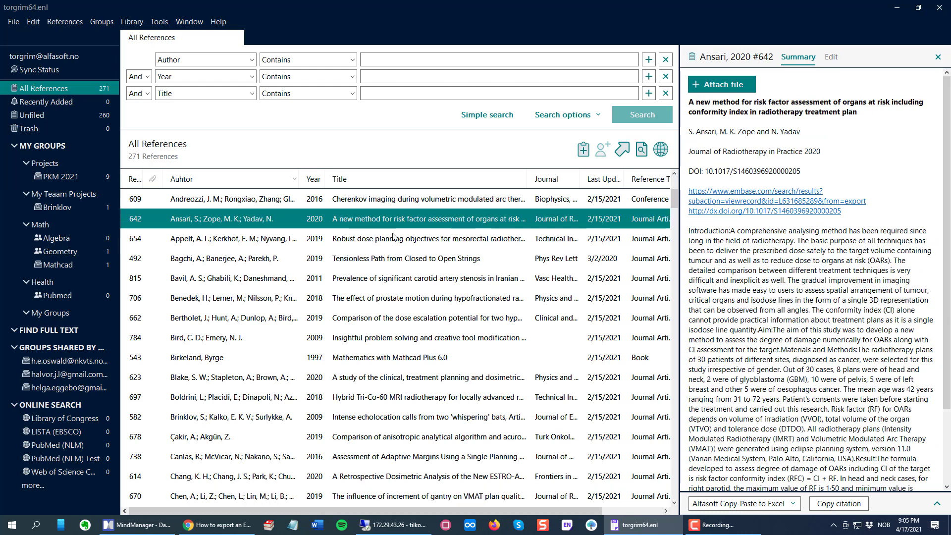
ctrl+click(414, 260)
ctrl+click(407, 317)
ctrl+click(412, 382)
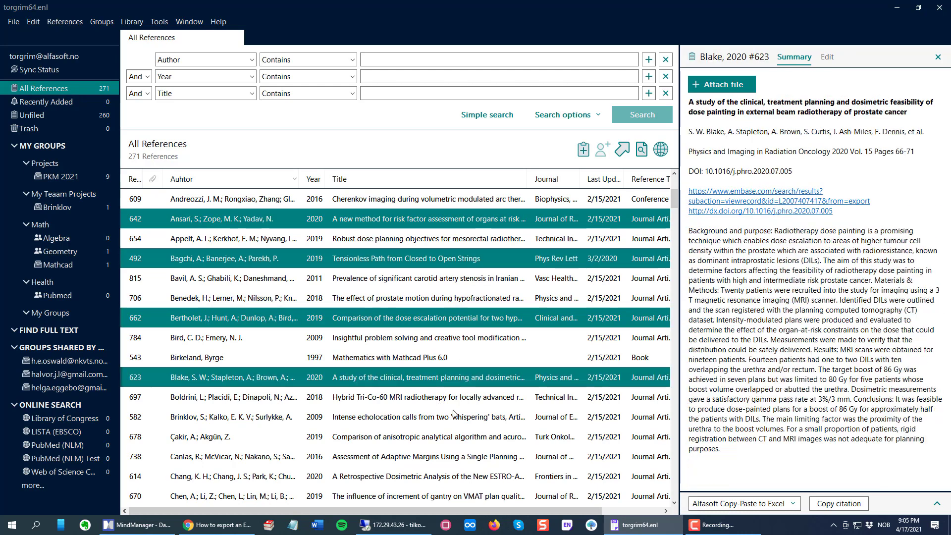
ctrl+click(383, 424)
click(405, 241)
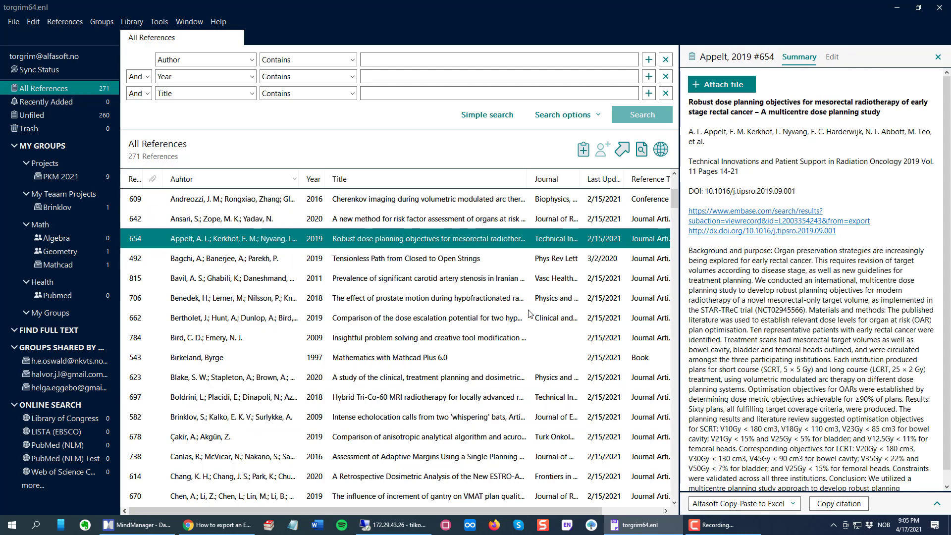
shift+click(405, 380)
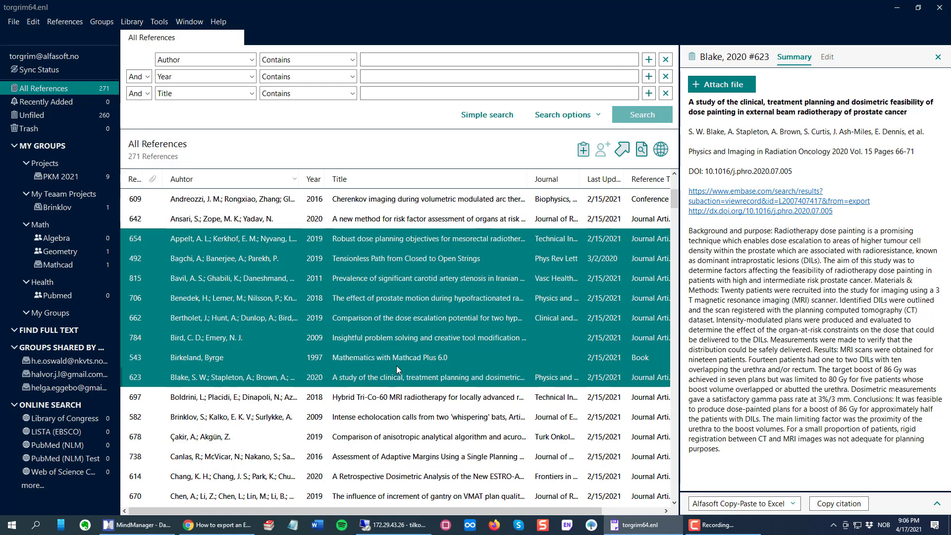
click(422, 401)
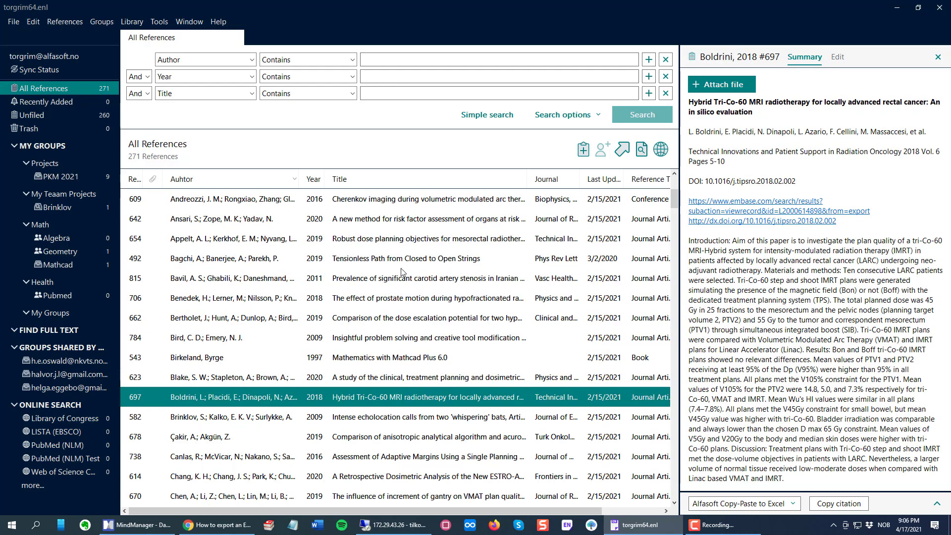
click(391, 276)
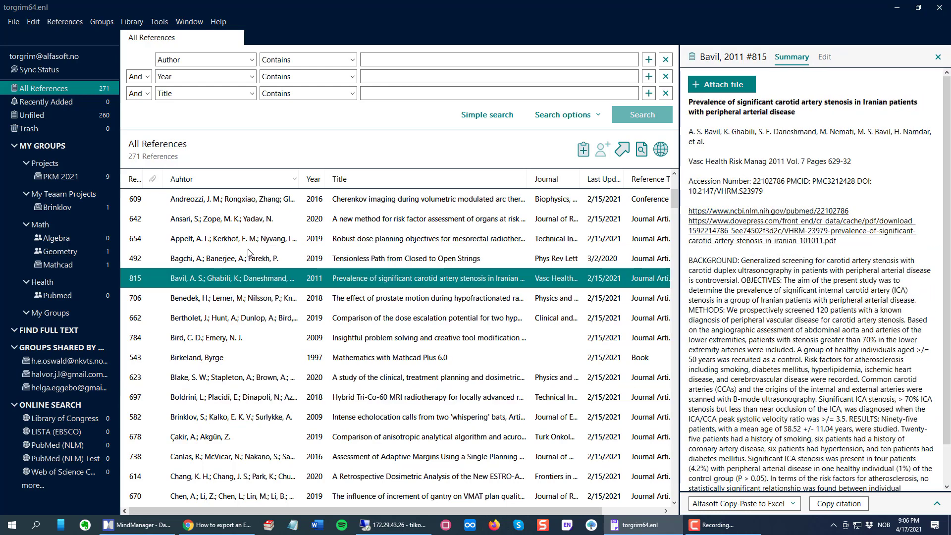
Select all nine PKM 2021 references and copy them as Alfasoft Copy-Paste to Excel citations.
click(55, 176)
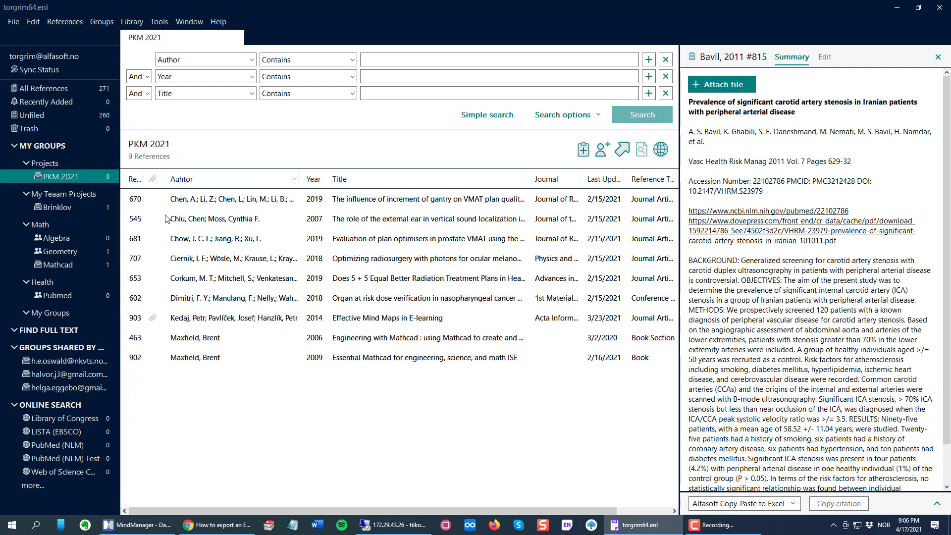
click(376, 253)
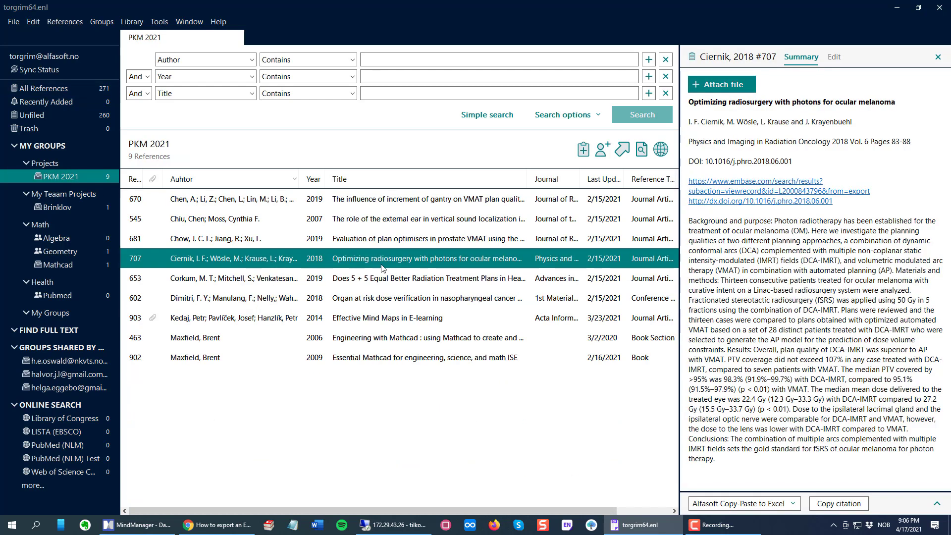
key(ctrl+a)
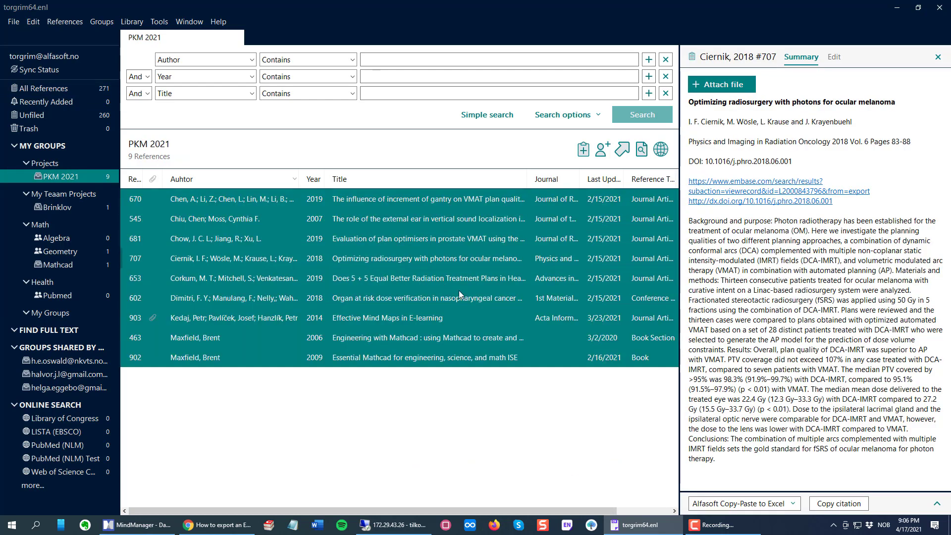
click(840, 506)
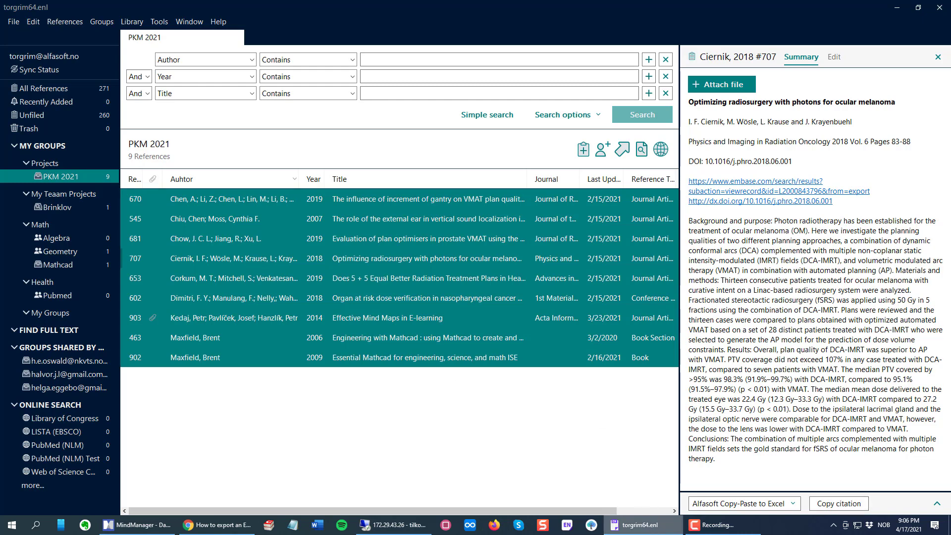
mouse_move(639, 525)
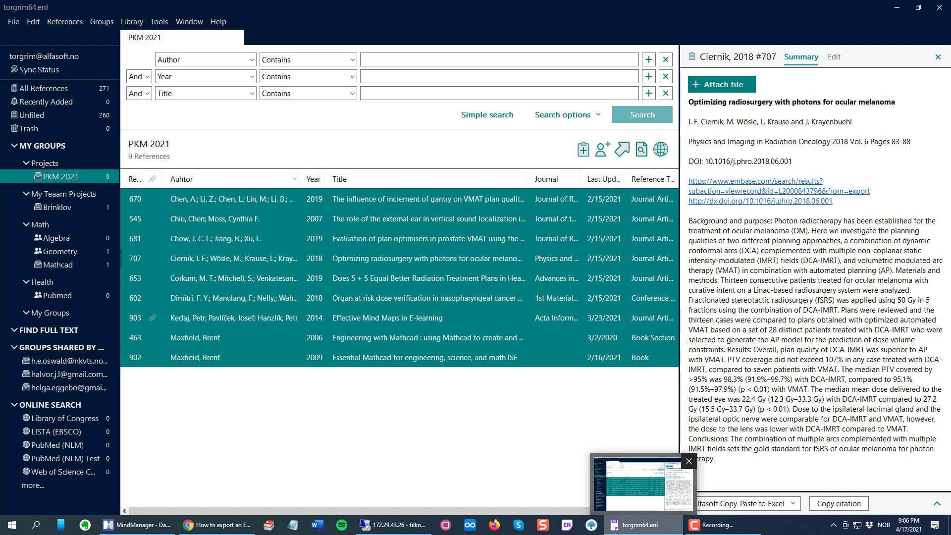
Launch EndNote X9 and choose Alfasoft Copy-Paste to Excel from Select Another Style as the output style.
click(567, 525)
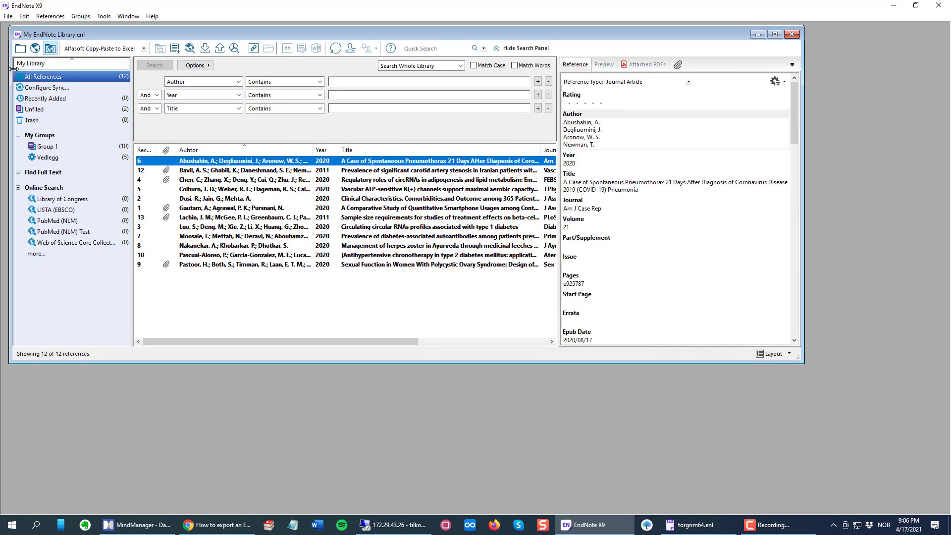
click(228, 188)
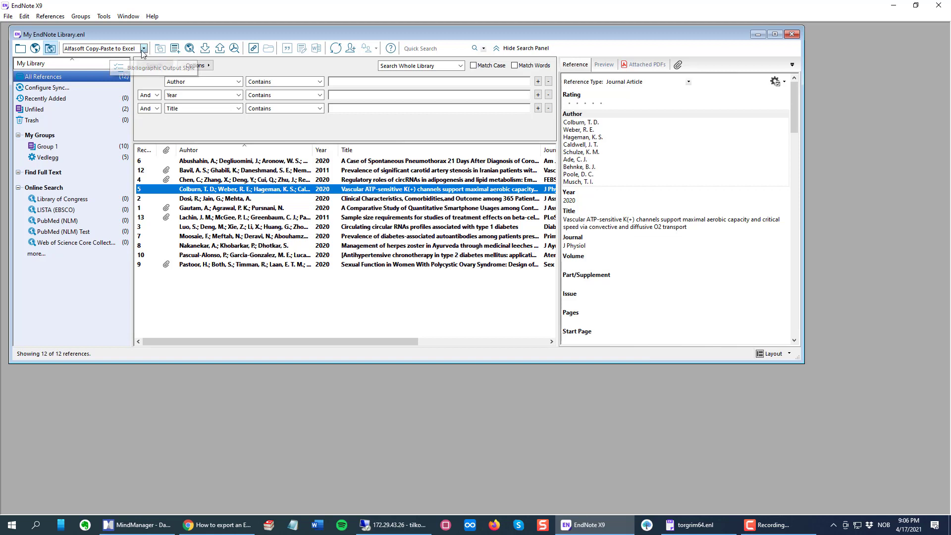
click(110, 50)
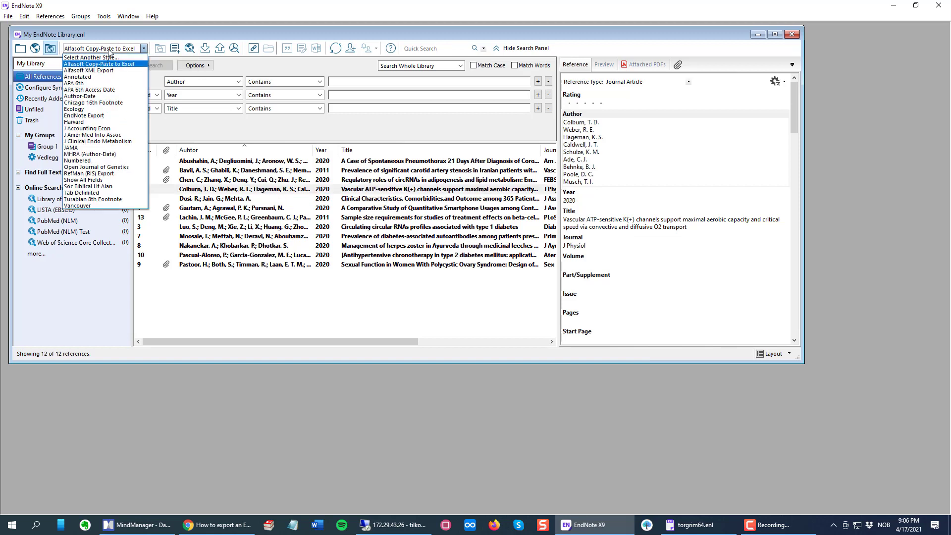
click(81, 58)
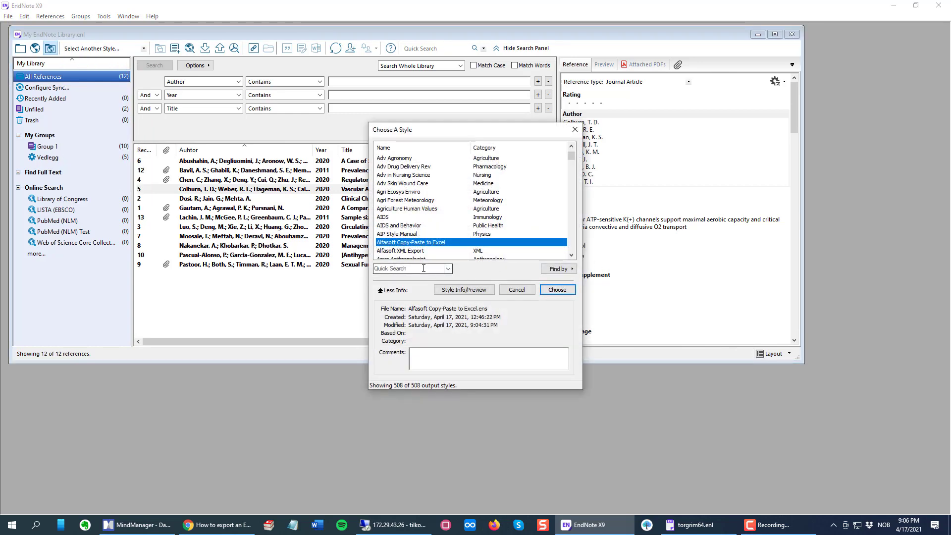
click(426, 267)
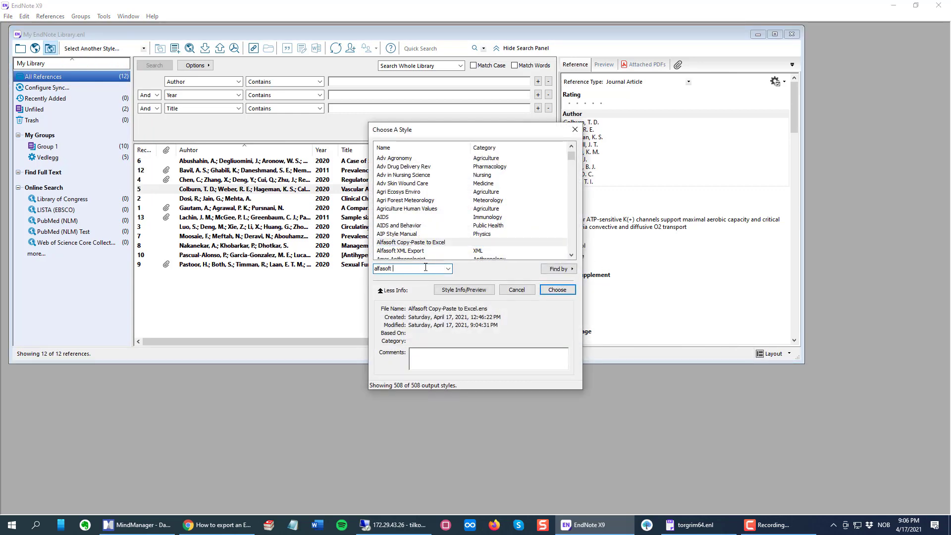
key(Return)
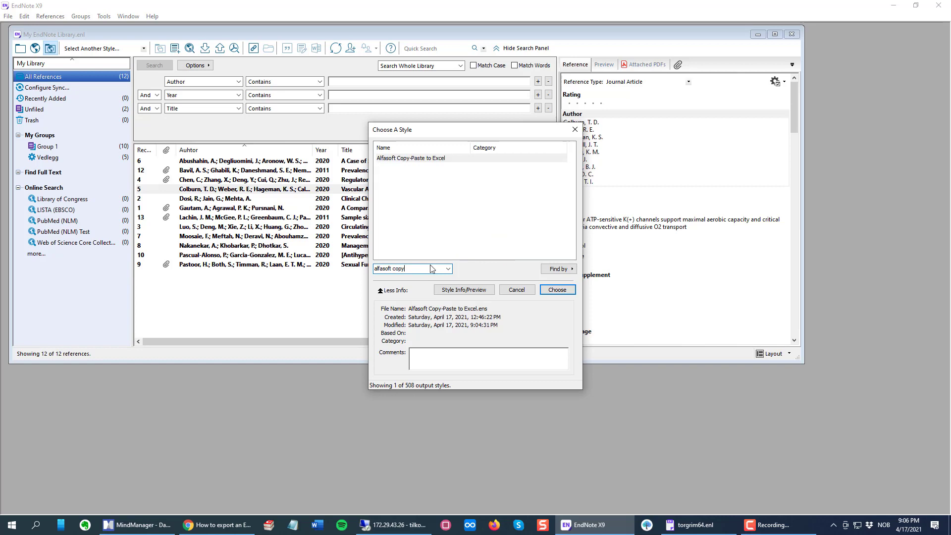
click(422, 159)
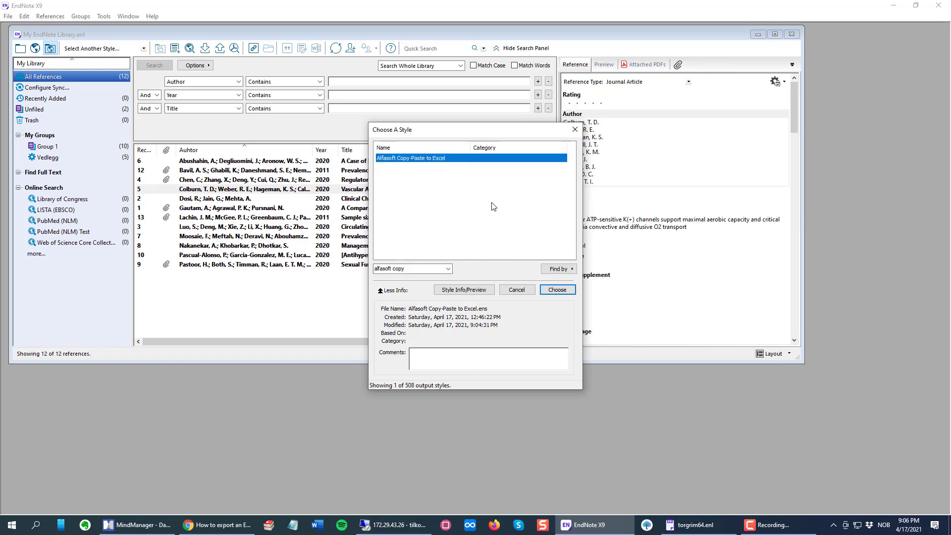
click(557, 289)
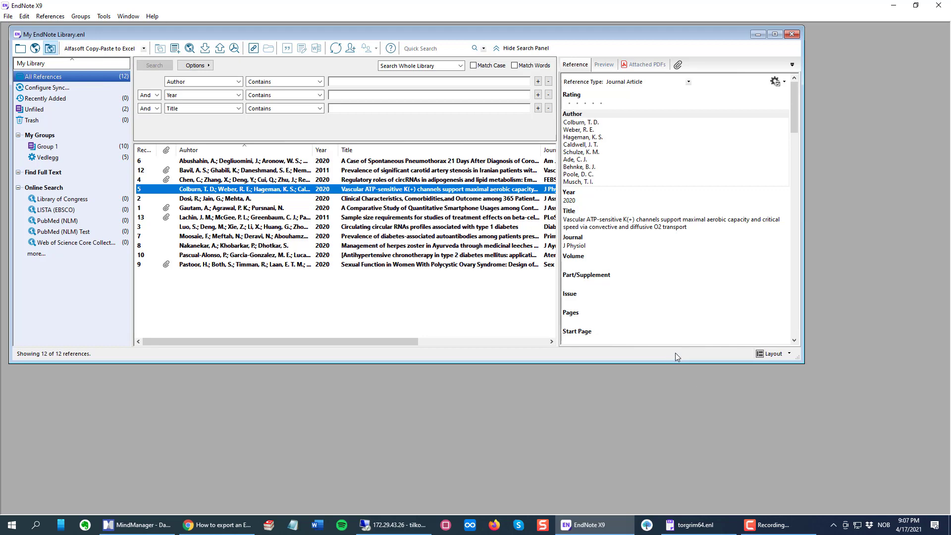
In EndNote X9, select the Chen, Dosi, Lachin, Pascual-Alonso and Nakanekar references together.
click(693, 524)
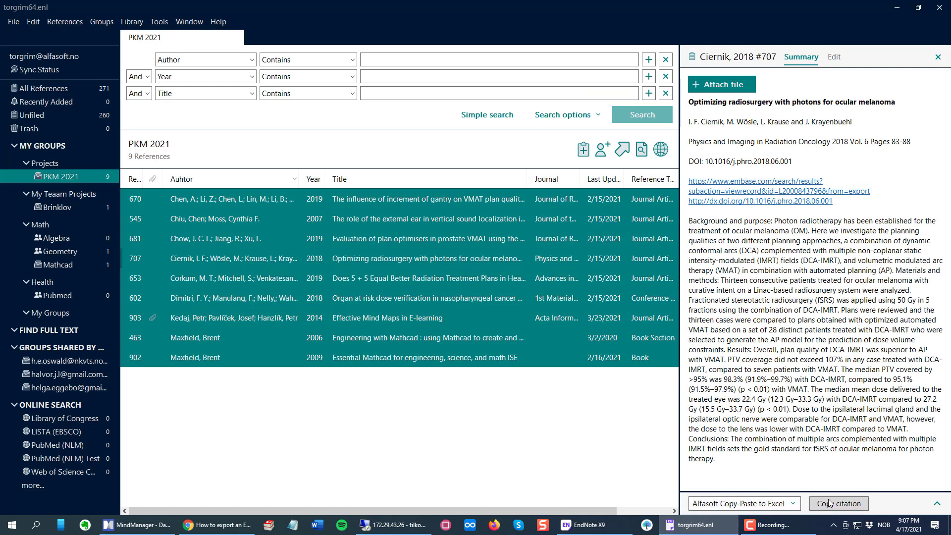
click(583, 525)
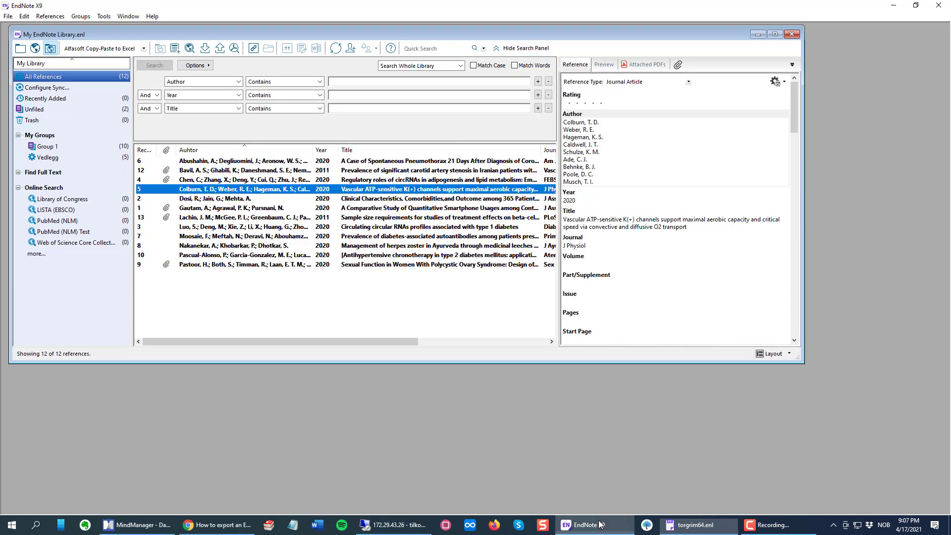
click(288, 180)
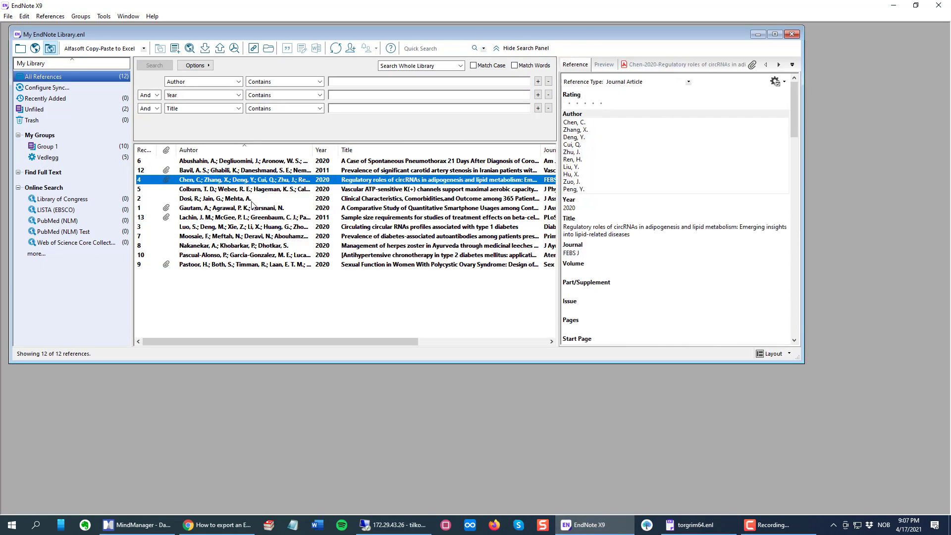
ctrl+click(251, 201)
ctrl+click(285, 218)
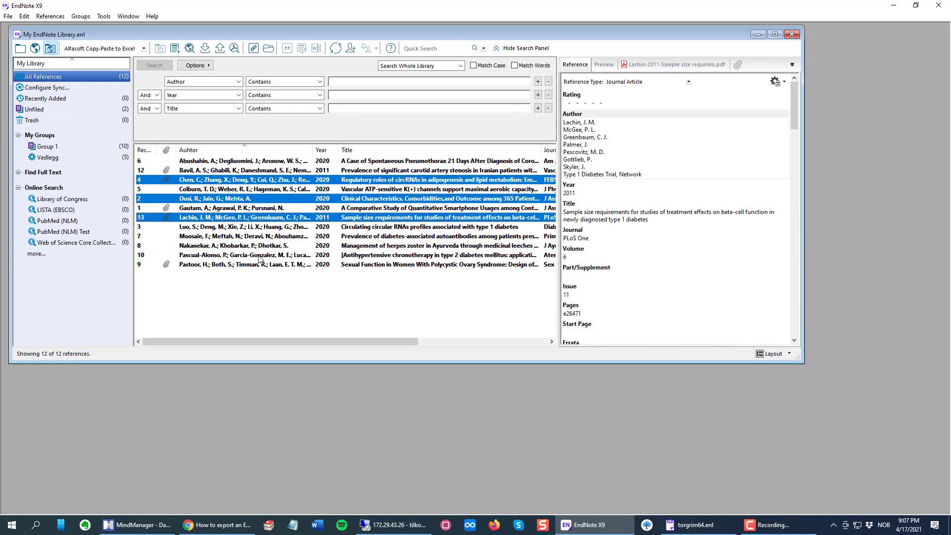
ctrl+click(258, 255)
ctrl+click(263, 246)
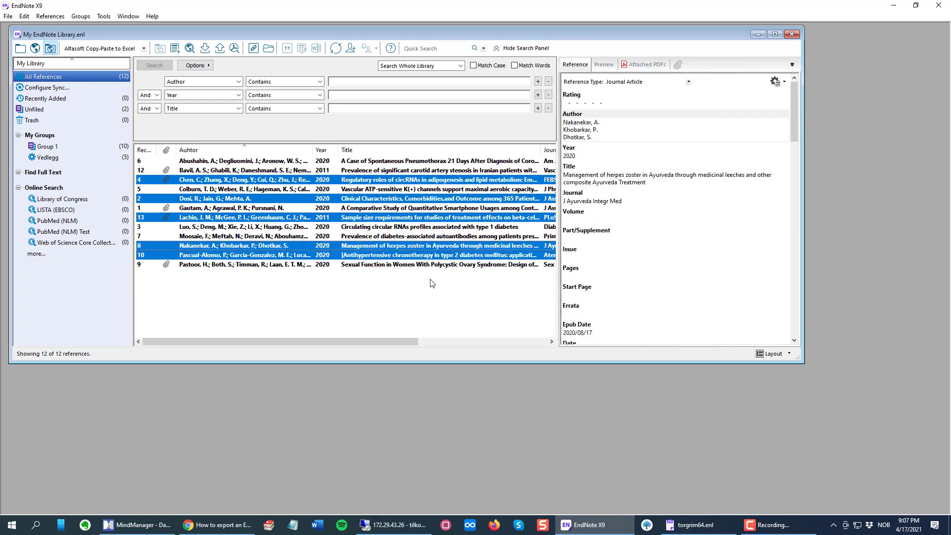
Copy the selected references as formatted citations and bring up the Start menu to find Excel.
right_click(380, 203)
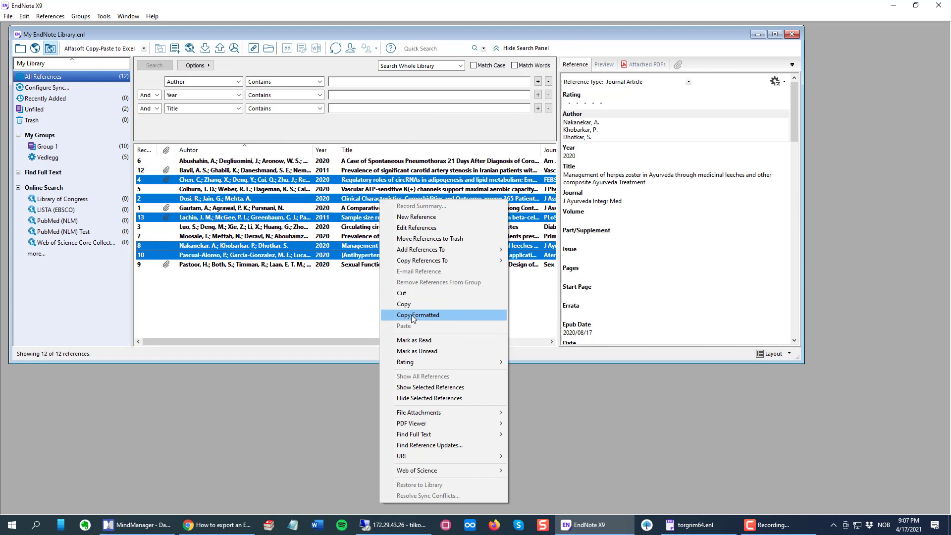
click(416, 317)
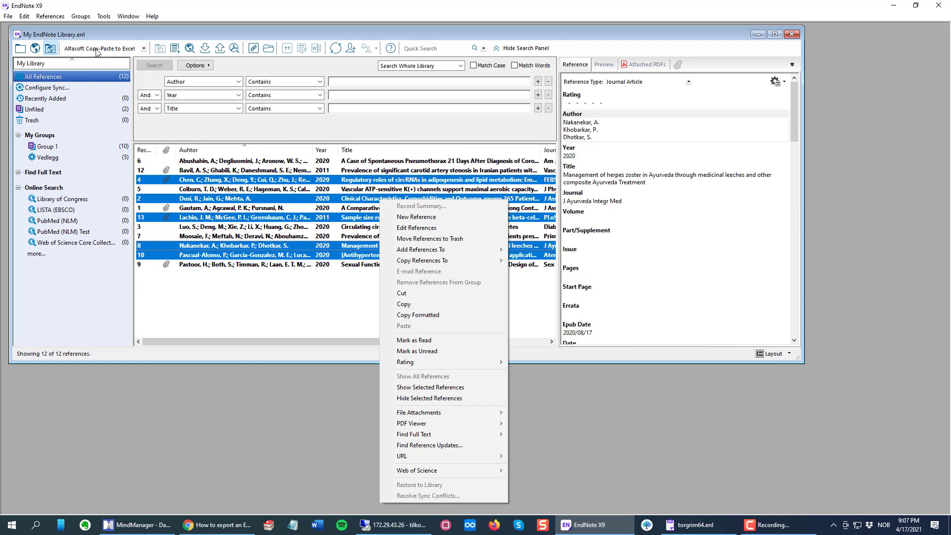
click(441, 315)
click(713, 525)
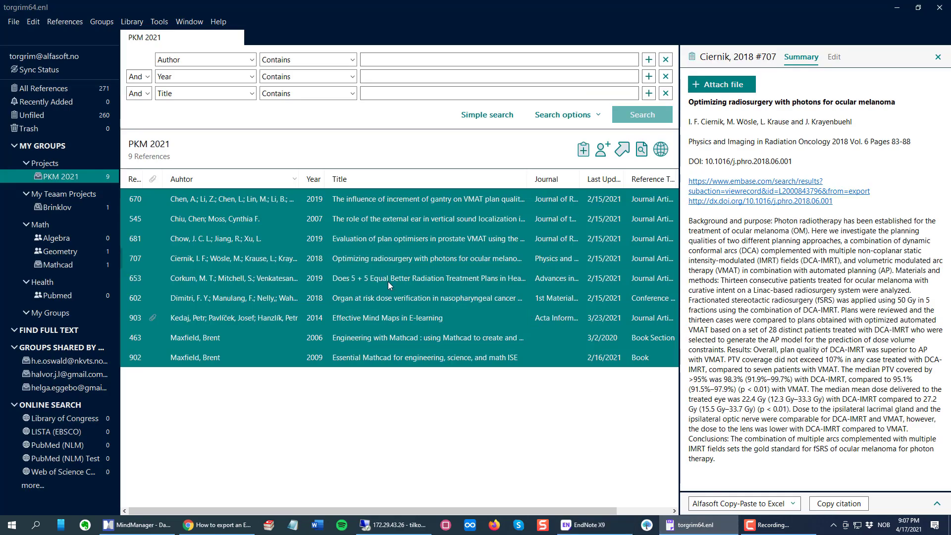
click(11, 526)
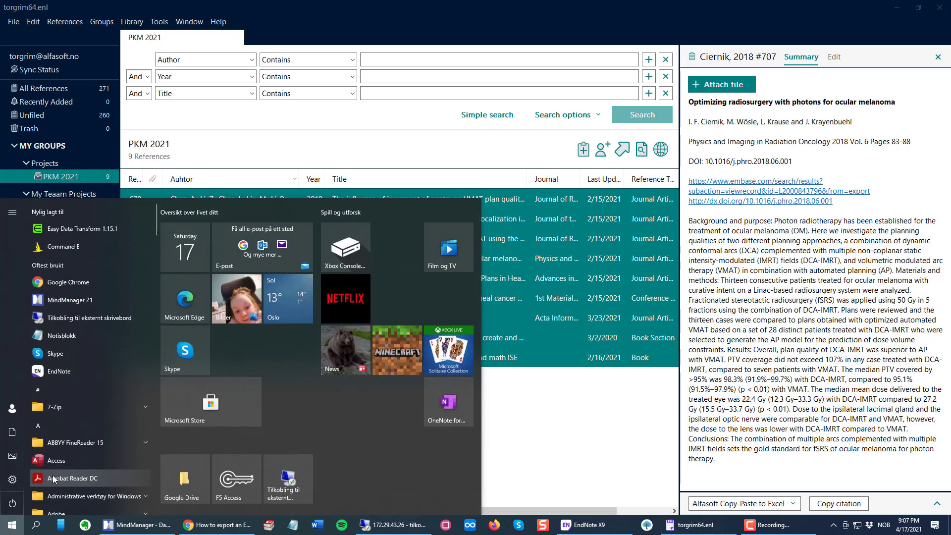
Launch Excel, create a blank workbook and paste the nine references starting at cell A2.
text(excel)
key(Return)
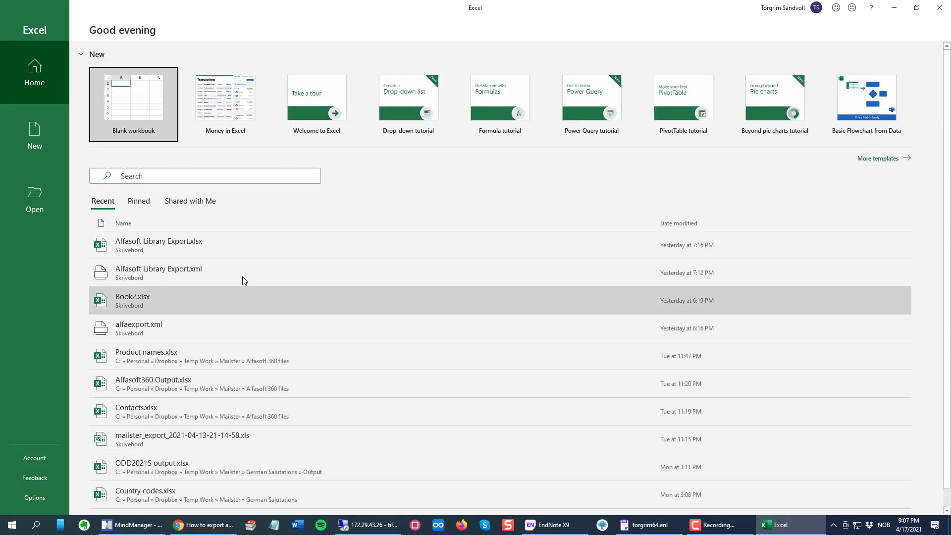
click(144, 102)
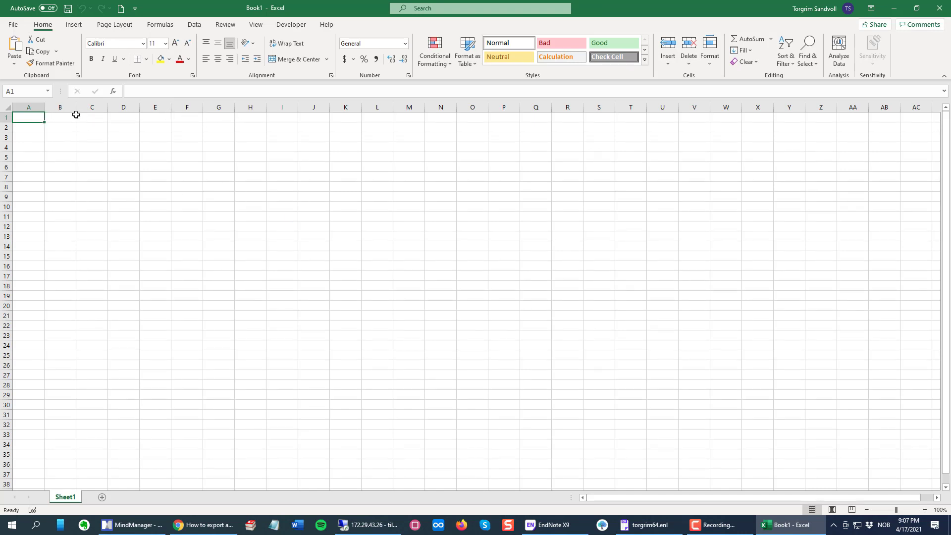
click(26, 126)
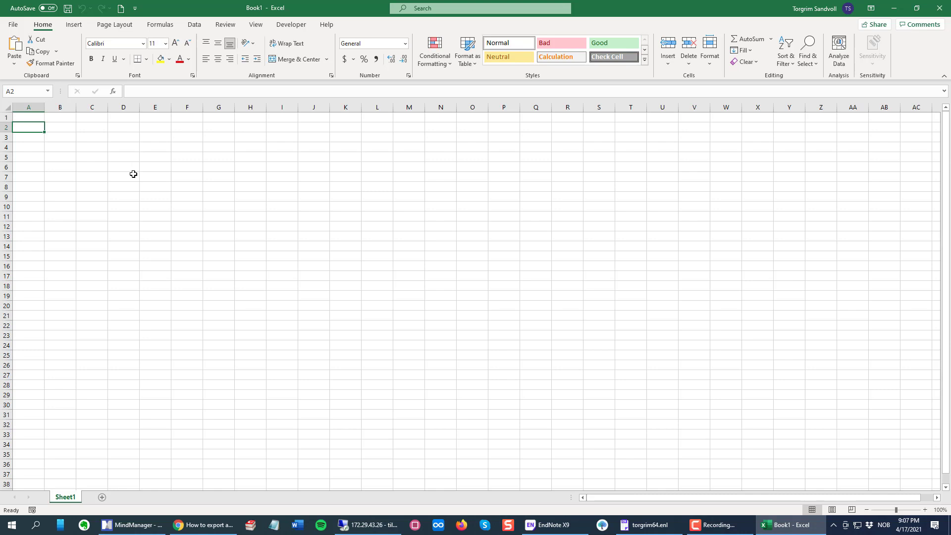
key(ctrl+v)
click(255, 236)
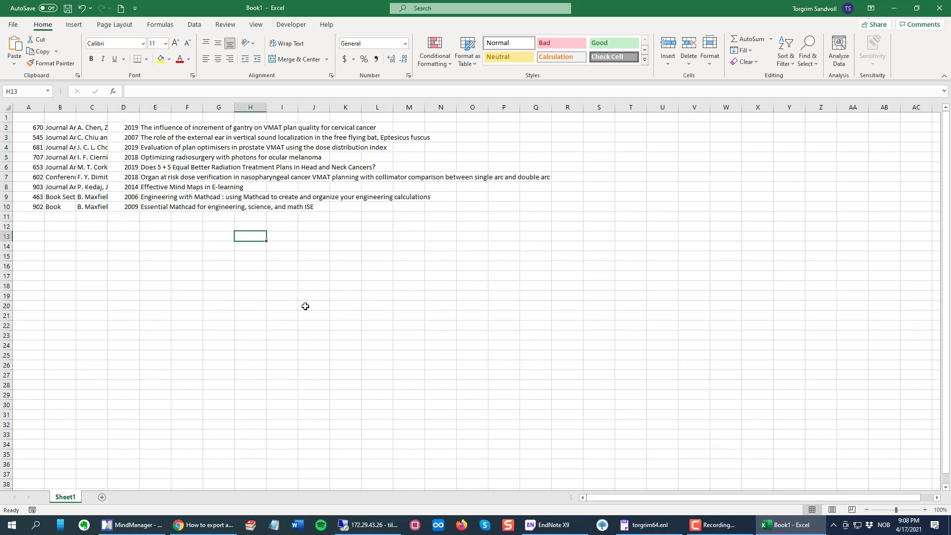
Enter headers Record Number, Reference Type, Author, Year and Title across A1:E1.
click(34, 118)
text(Recor)
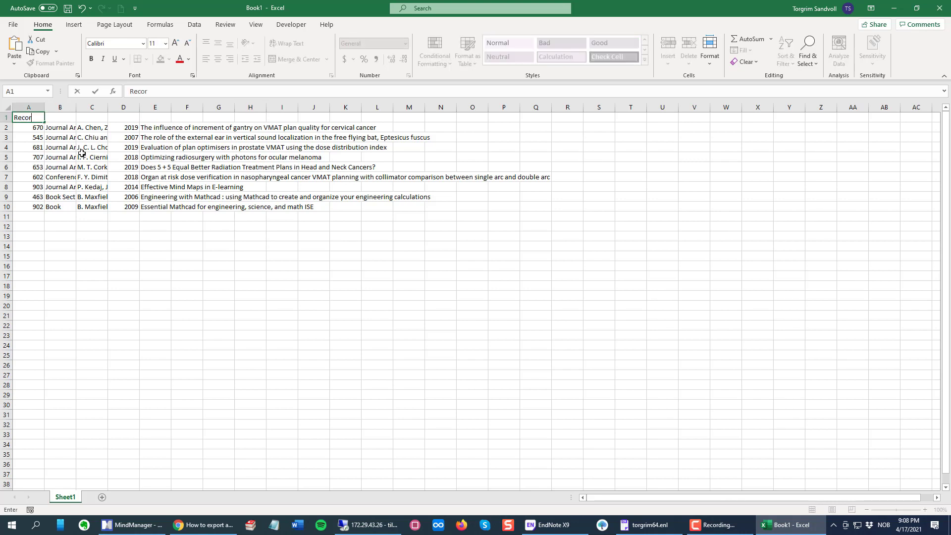
text(d Number)
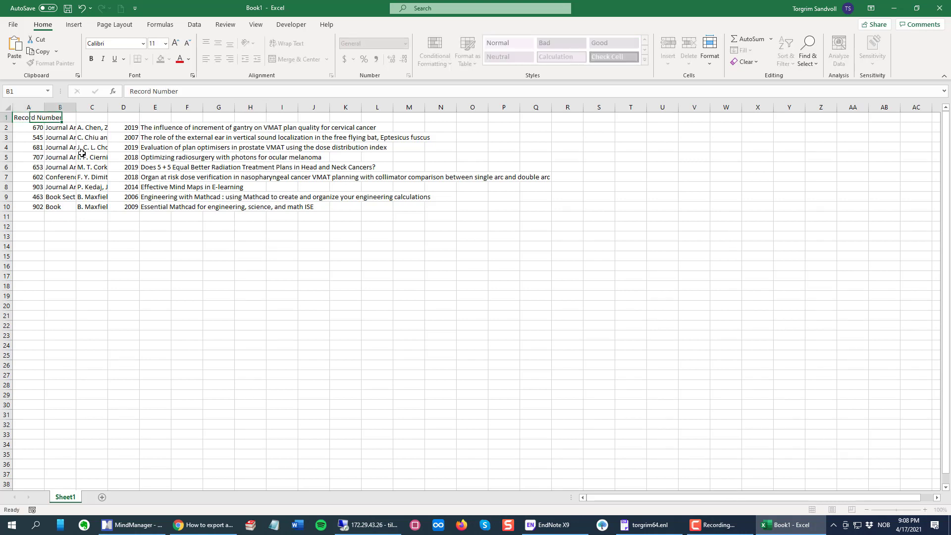
key(Tab)
text(Reference Type)
key(Tab)
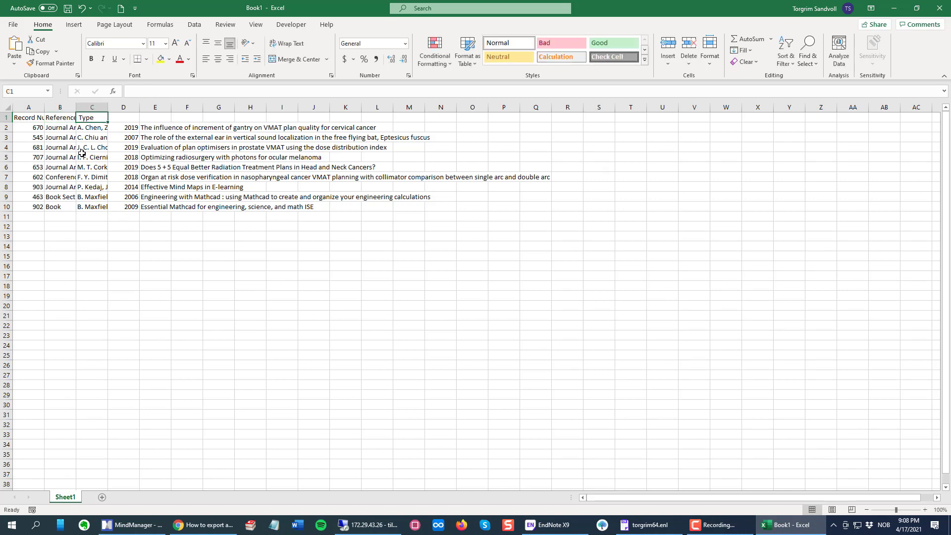
text(Authors)
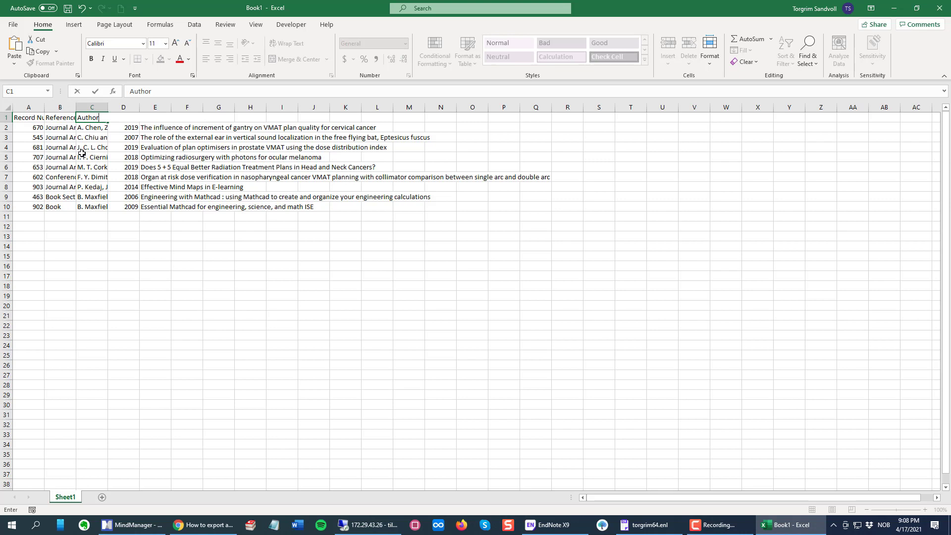
key(Tab)
text(Year)
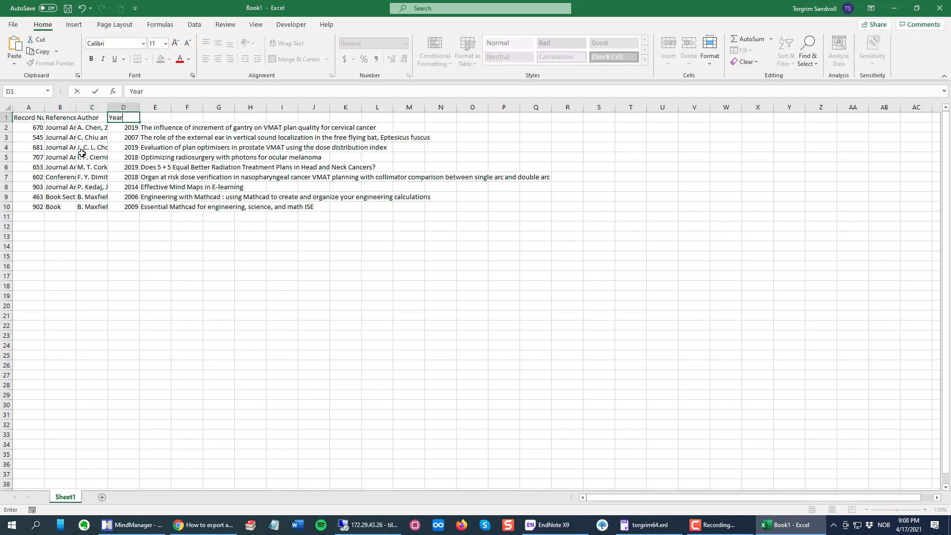
key(Tab)
text(Titl)
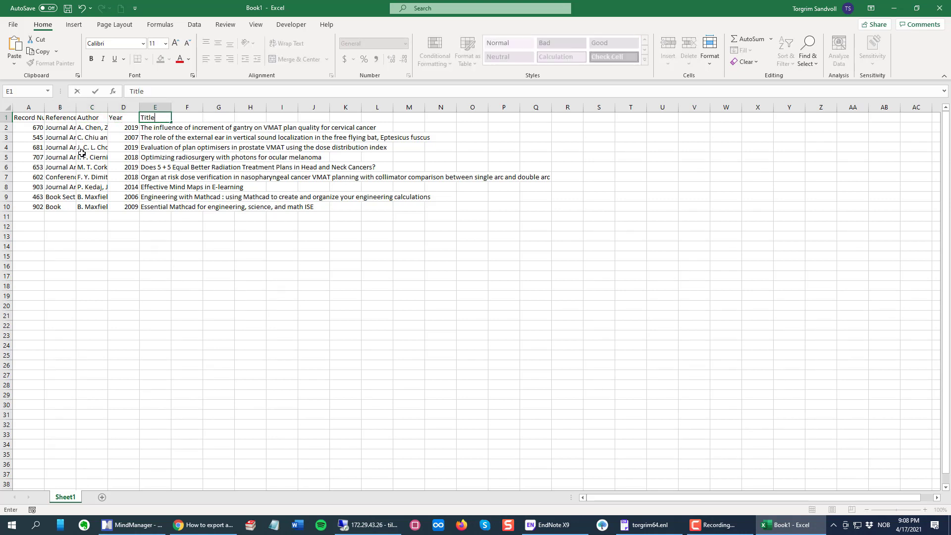
key(Tab)
click(260, 177)
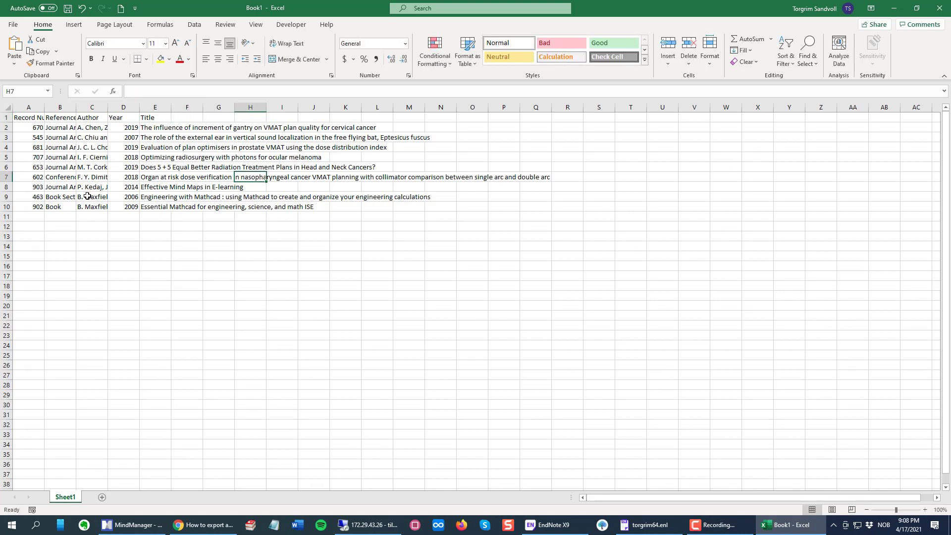
AutoFit all columns to their contents and widen column D slightly.
click(9, 108)
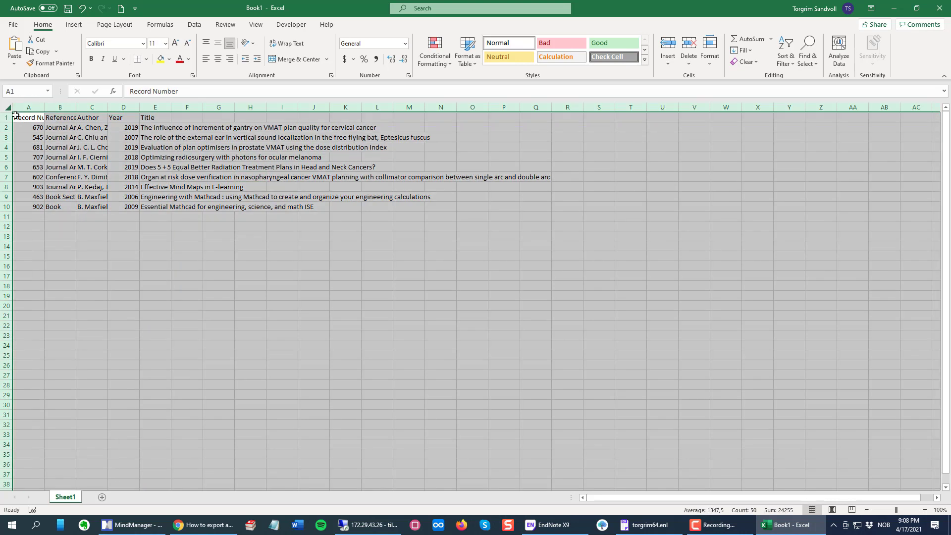
double_click(45, 108)
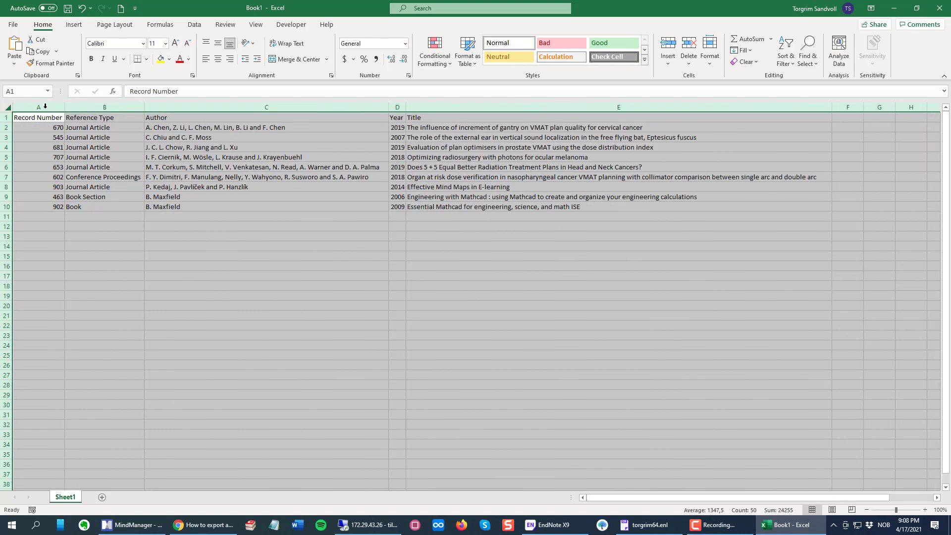
click(366, 197)
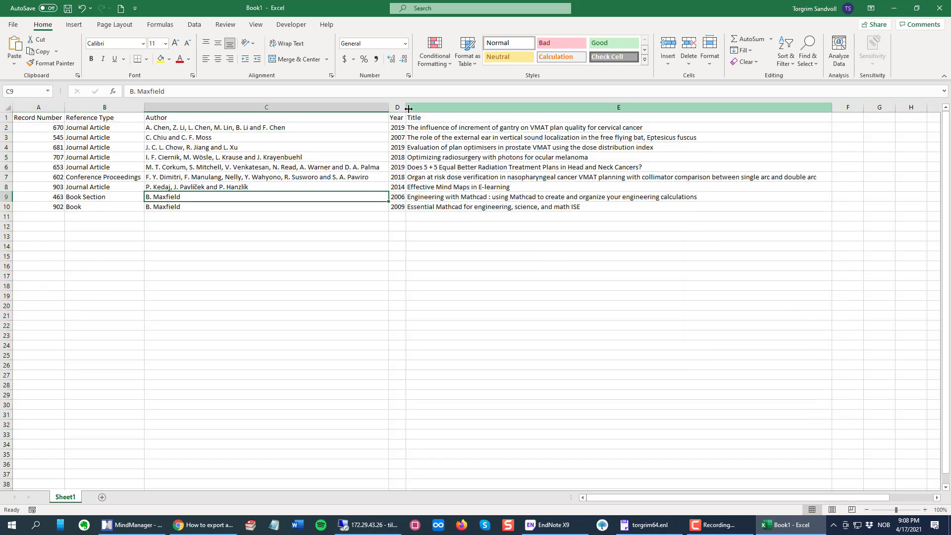
drag(407, 107, 420, 108)
click(539, 227)
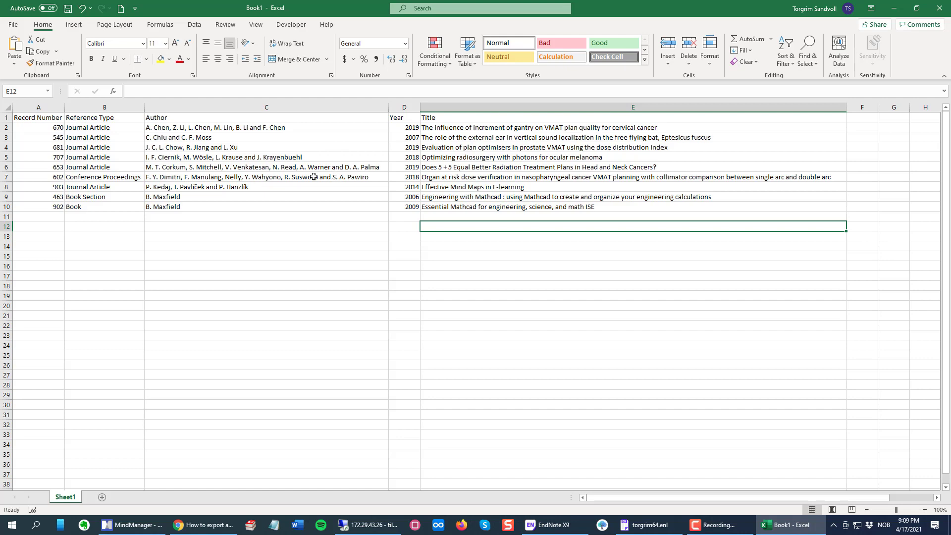
Open the Alfasoft Copy-Paste to Excel style's bibliography template for editing in EndNote 20.
click(654, 531)
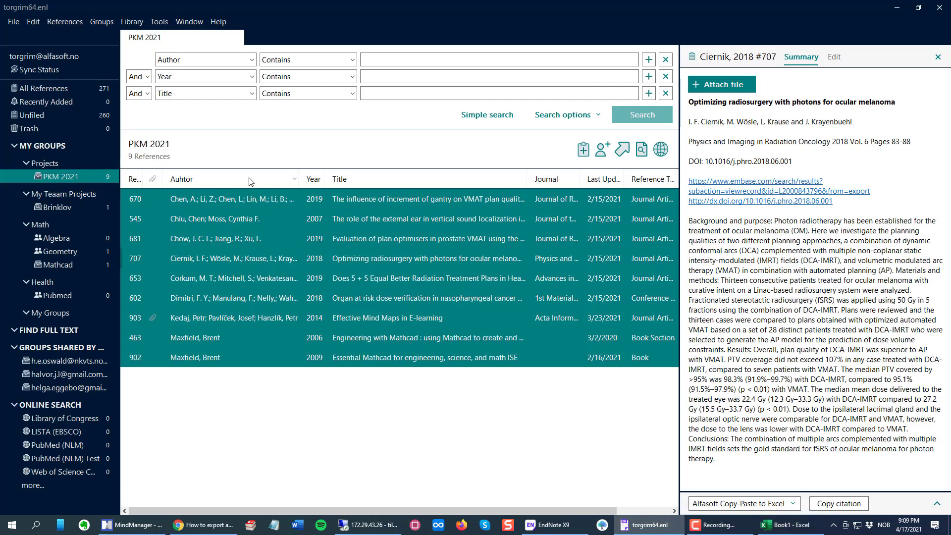
click(159, 21)
mouse_move(213, 51)
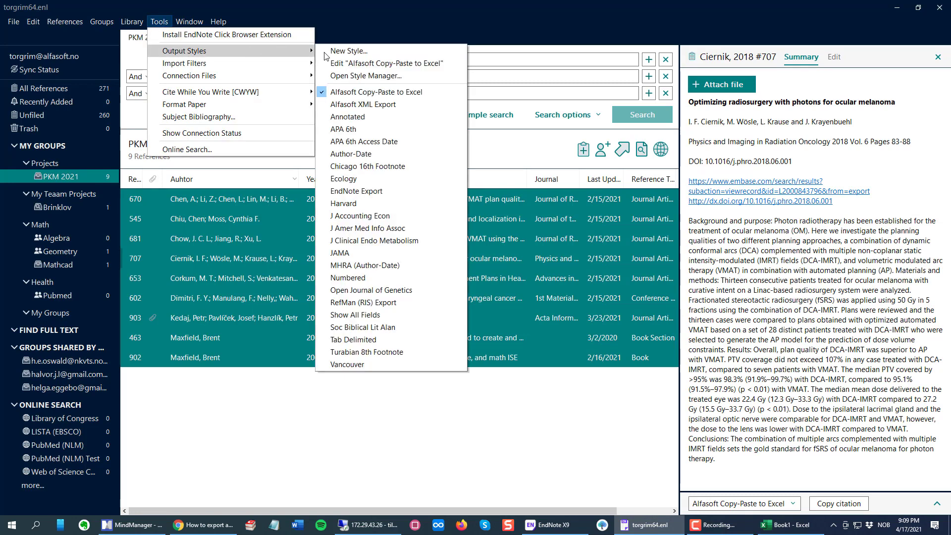
click(378, 64)
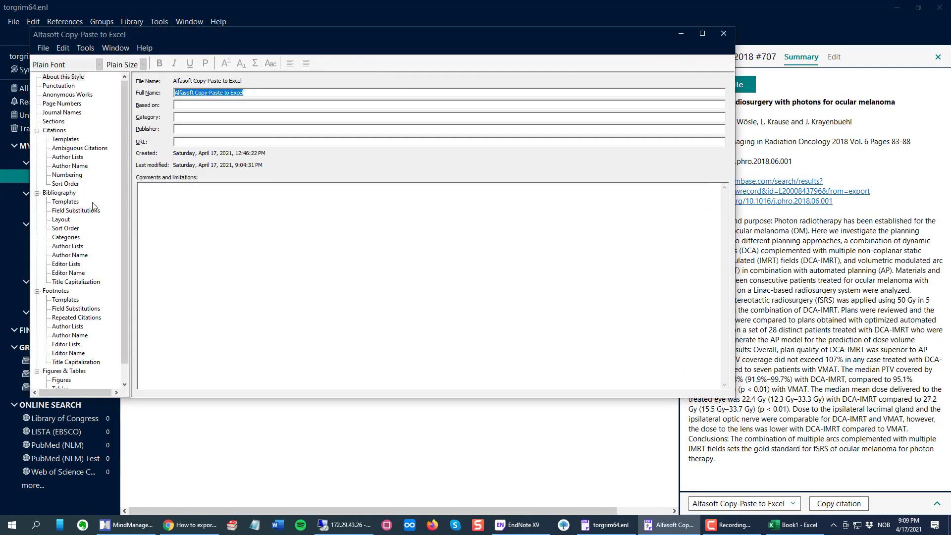
click(66, 201)
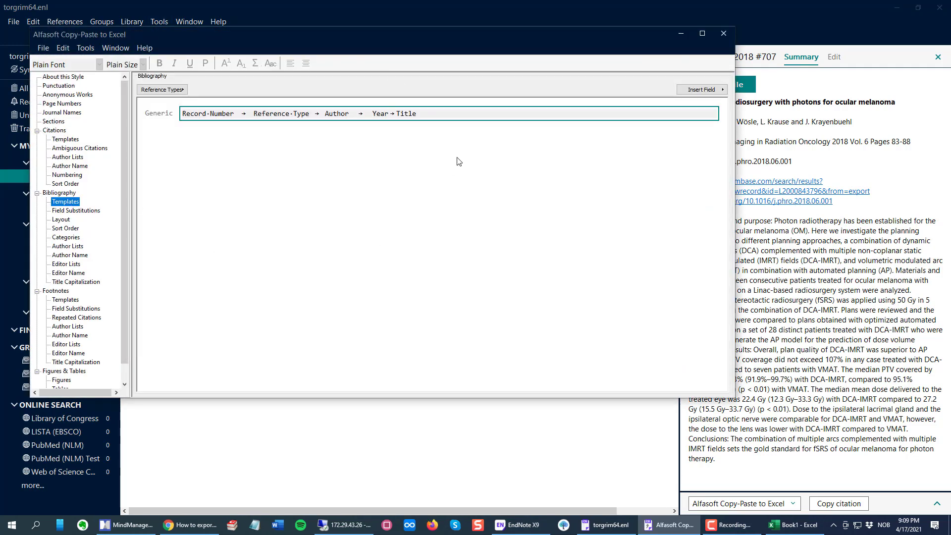
Insert Tab, Keywords, Tab and Abstract fields after Title in the template.
click(722, 91)
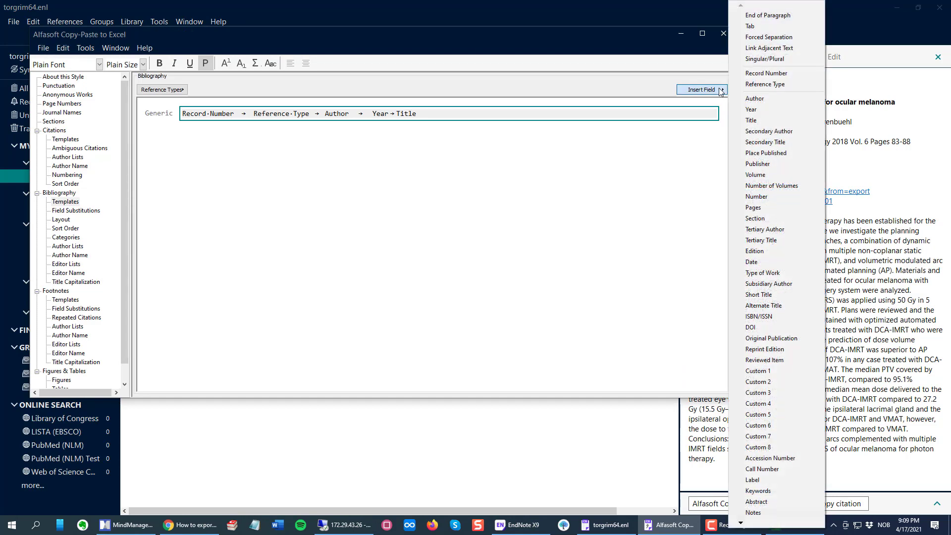
click(762, 27)
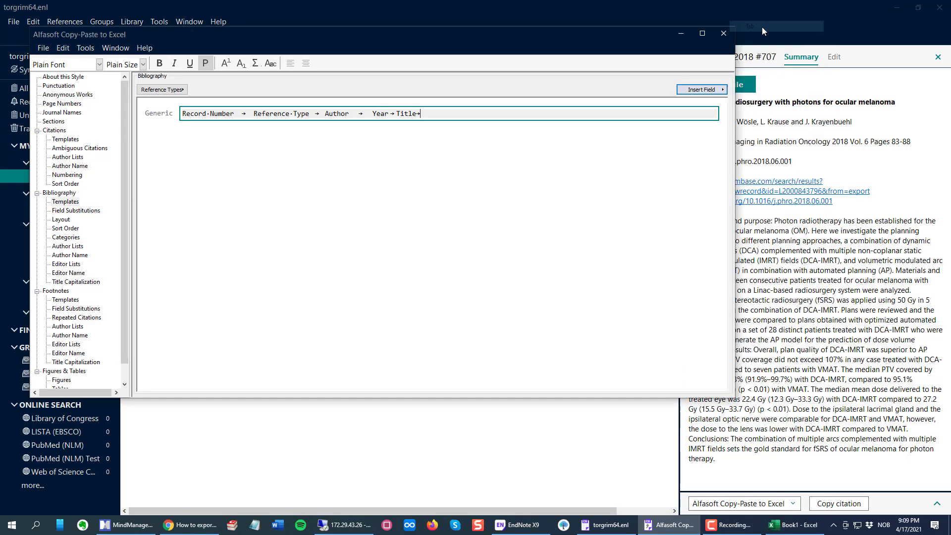
click(723, 91)
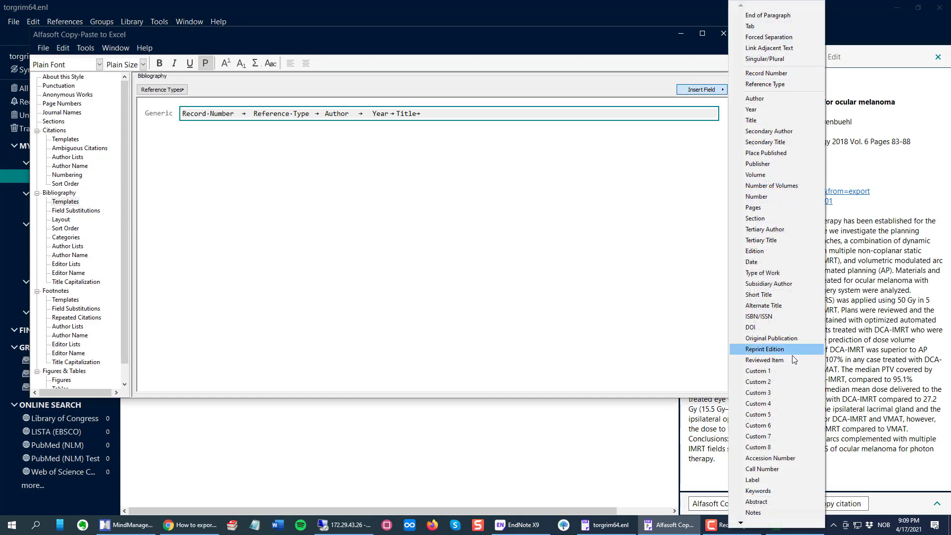
click(758, 490)
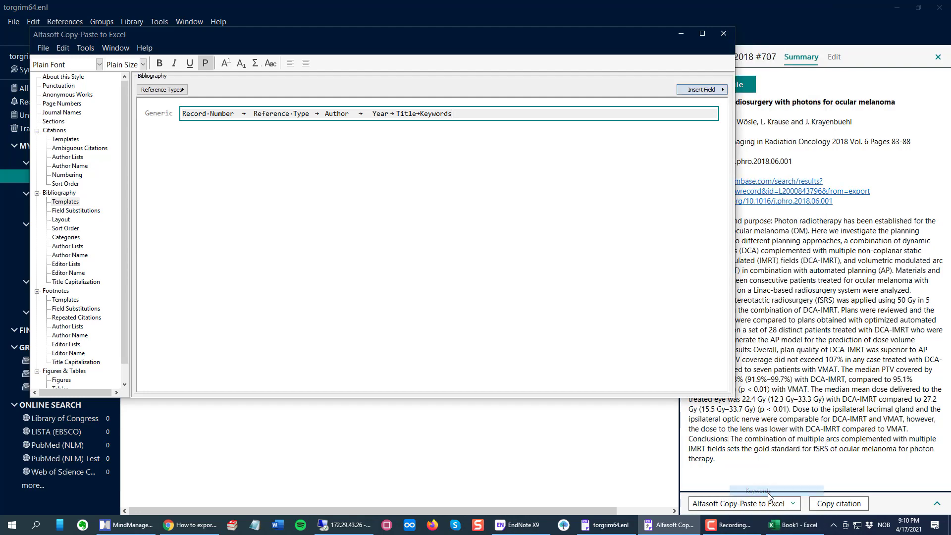
click(698, 93)
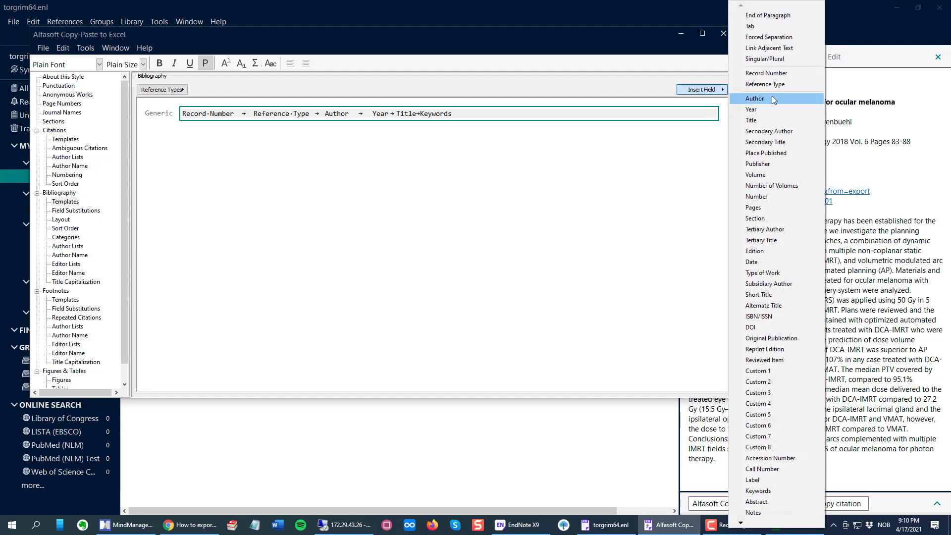
click(760, 27)
click(706, 92)
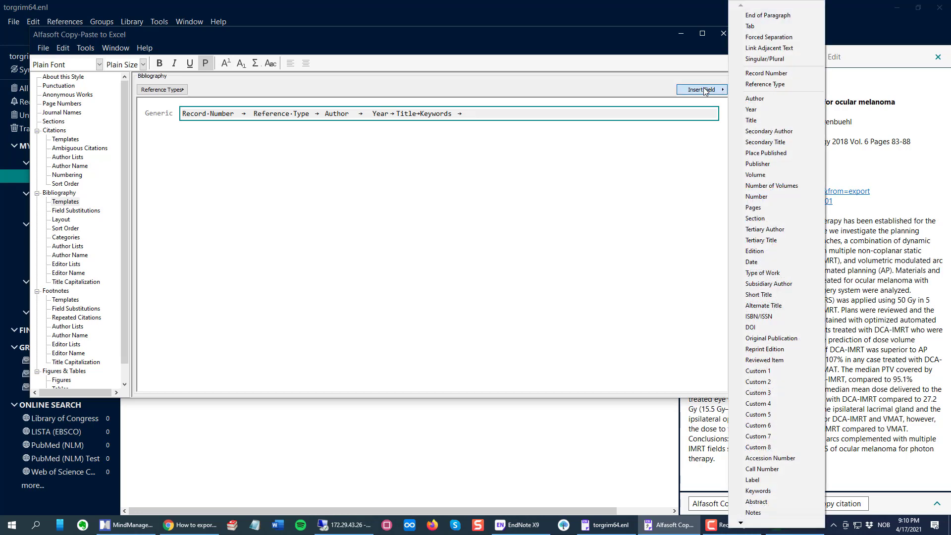
click(775, 502)
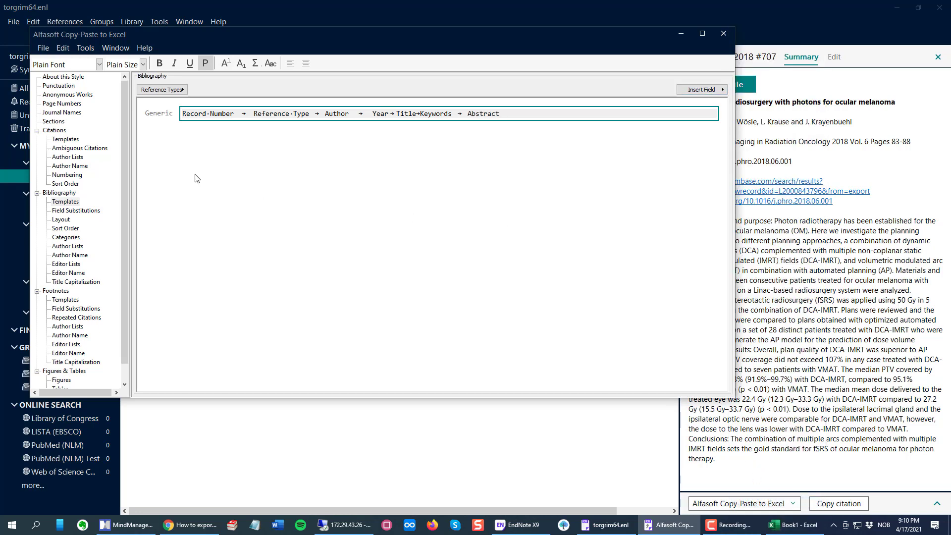
Save the edited output style and close the style editor.
click(44, 51)
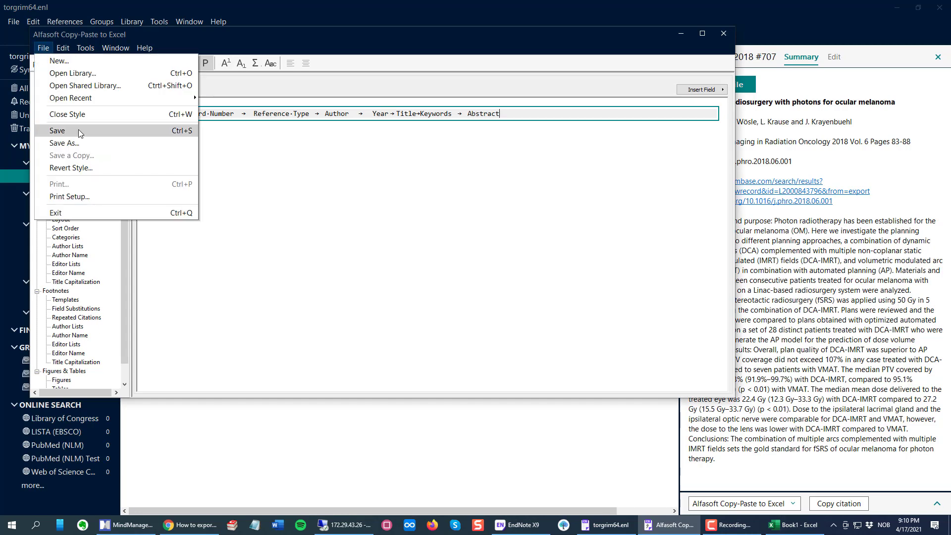
click(78, 131)
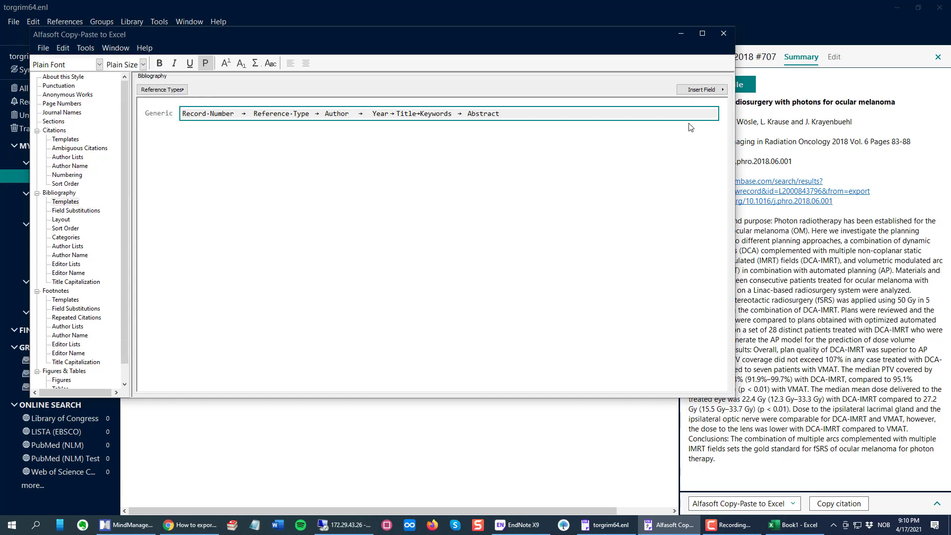
click(724, 33)
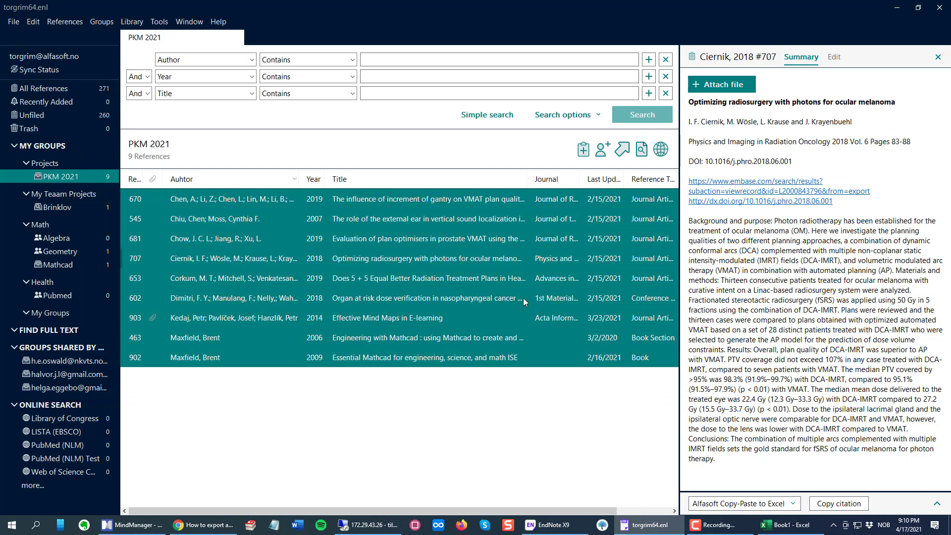
Copy the references as formatted citations and paste them into Excel at cell A12.
click(839, 503)
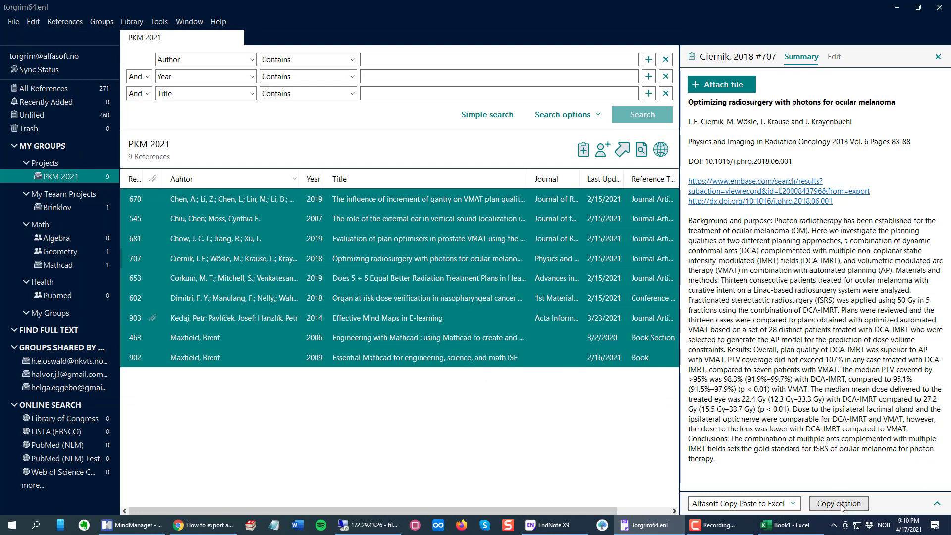
click(793, 524)
click(25, 229)
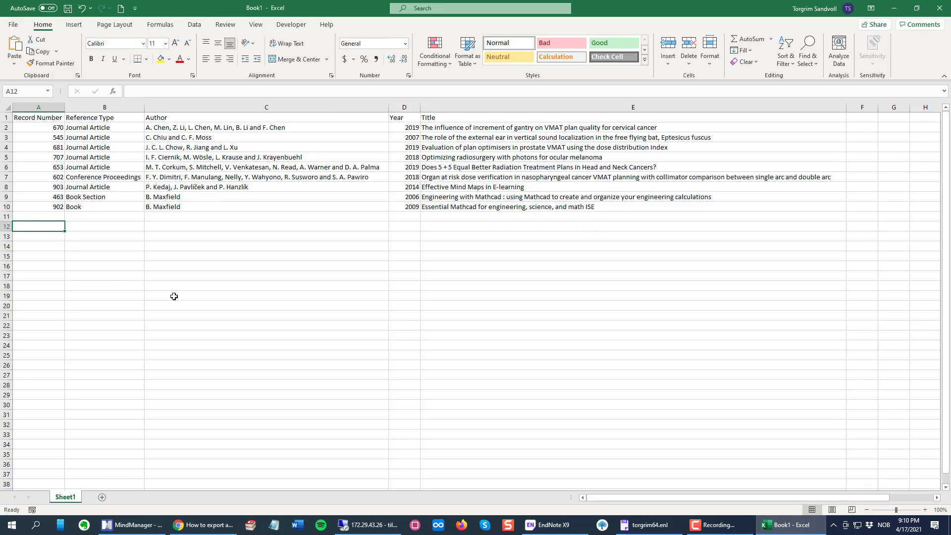
key(ctrl+v)
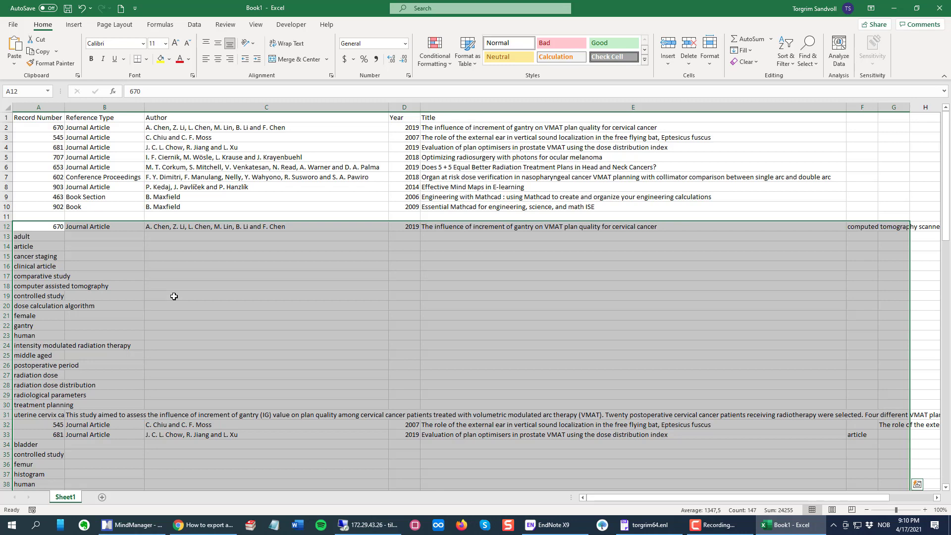
click(197, 293)
Highlight the first pasted reference at row 12 to compare it with row 2.
click(48, 226)
click(6, 127)
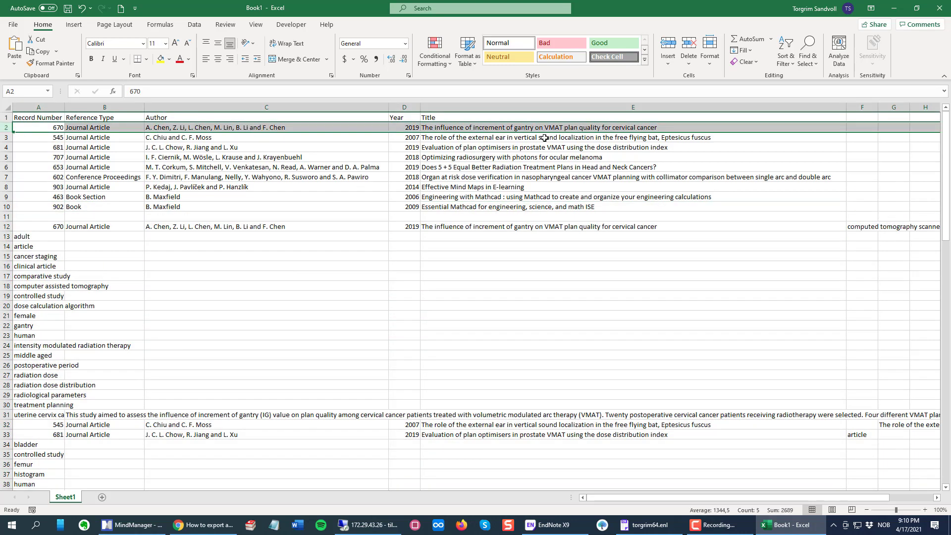
mouse_move(542, 136)
mouse_down()
mouse_move(184, 214)
mouse_move(4, 226)
mouse_up()
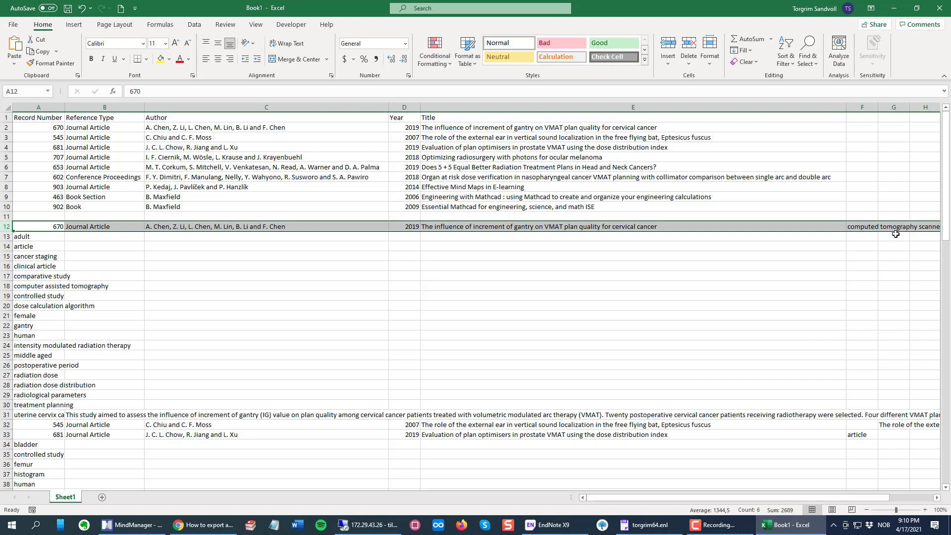
drag(723, 499, 762, 499)
click(51, 236)
click(51, 246)
click(52, 257)
click(53, 266)
click(53, 287)
click(113, 395)
scroll(247, 349, down, 8)
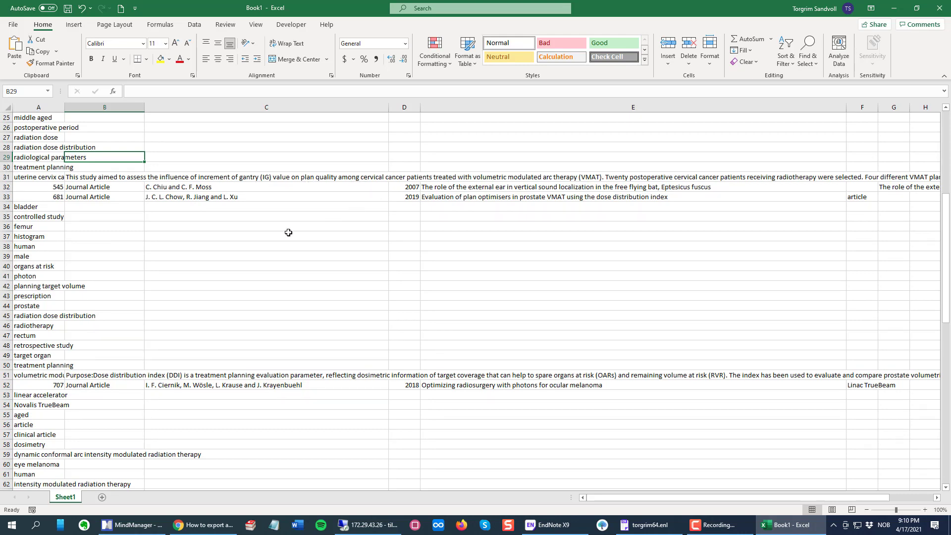
scroll(169, 371, down, 5)
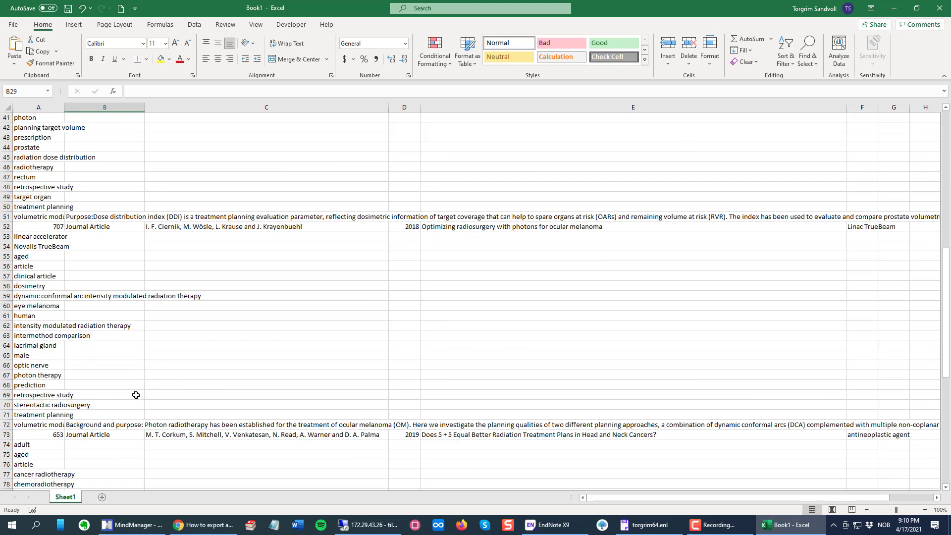
scroll(129, 382, down, 8)
click(106, 336)
scroll(106, 352, down, 7)
scroll(216, 377, up, 20)
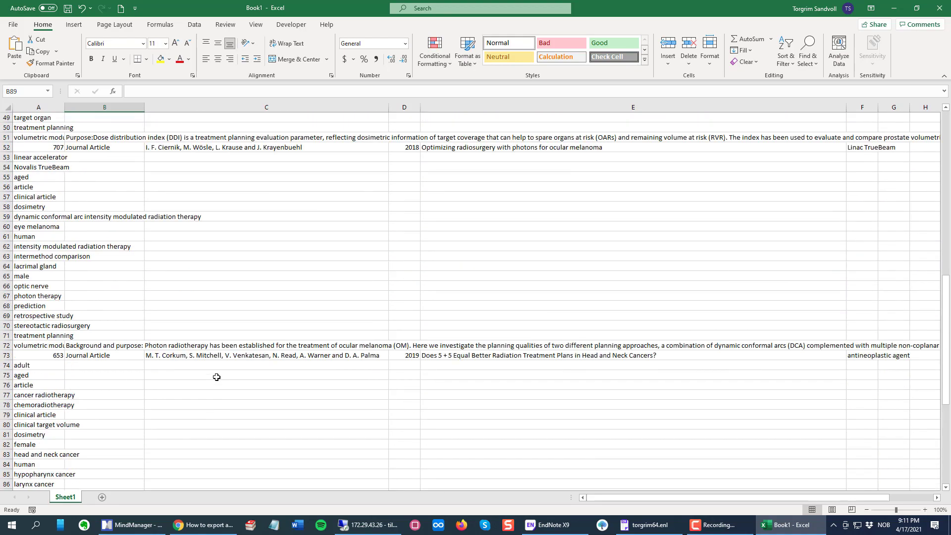
click(196, 257)
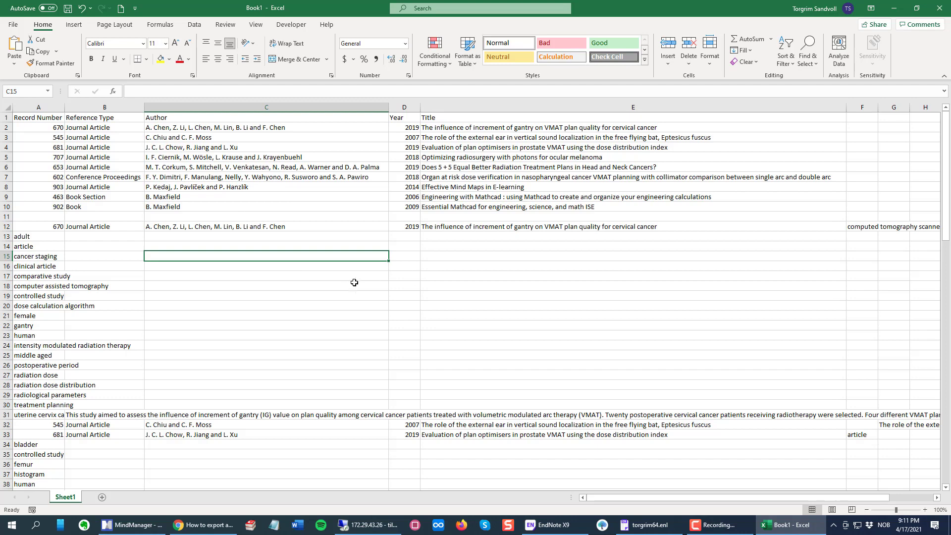
click(284, 275)
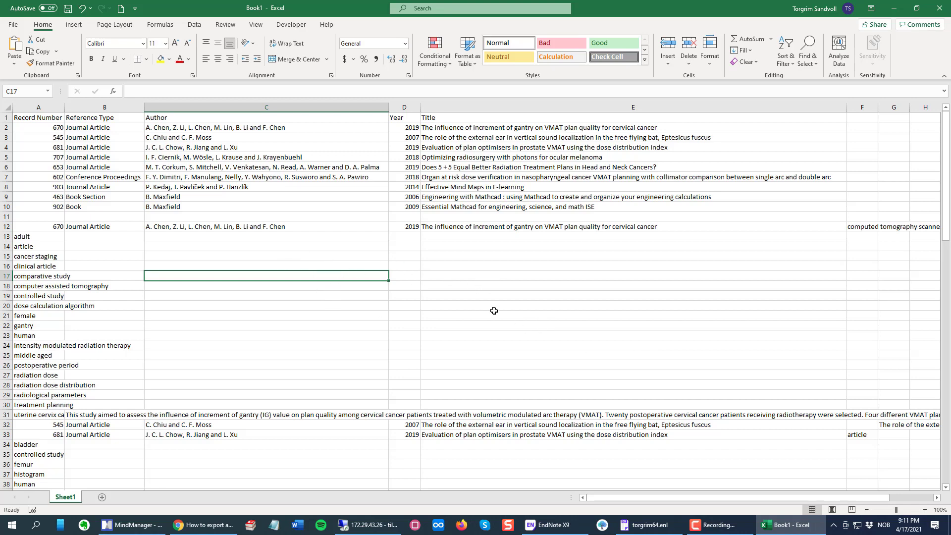
Close Excel choosing Don't Save, then select the Corkum 2019 and Ciernik 2018 references.
click(522, 296)
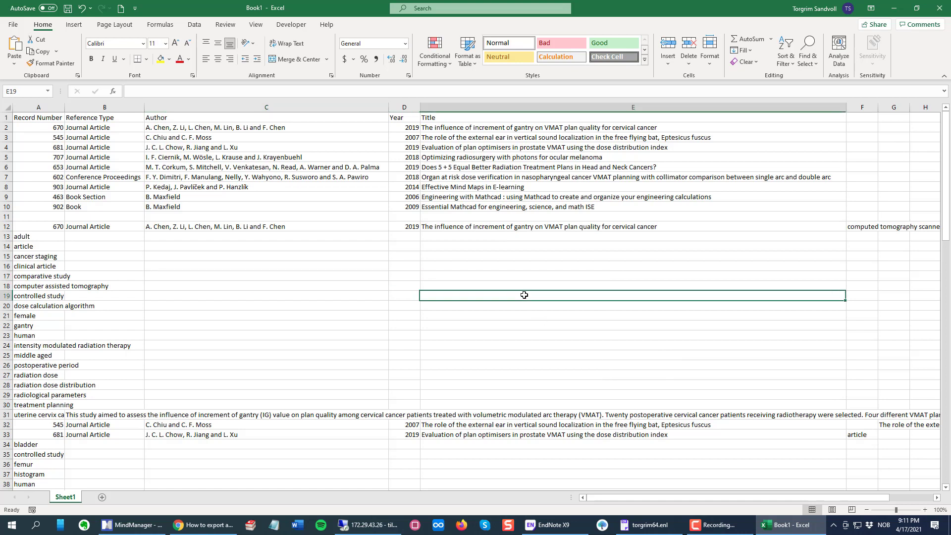
click(939, 8)
click(518, 317)
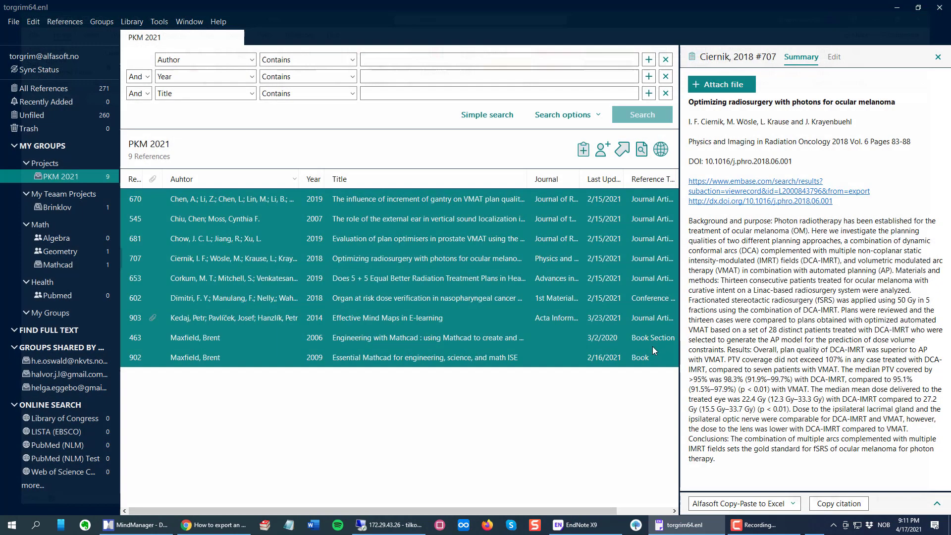
click(347, 283)
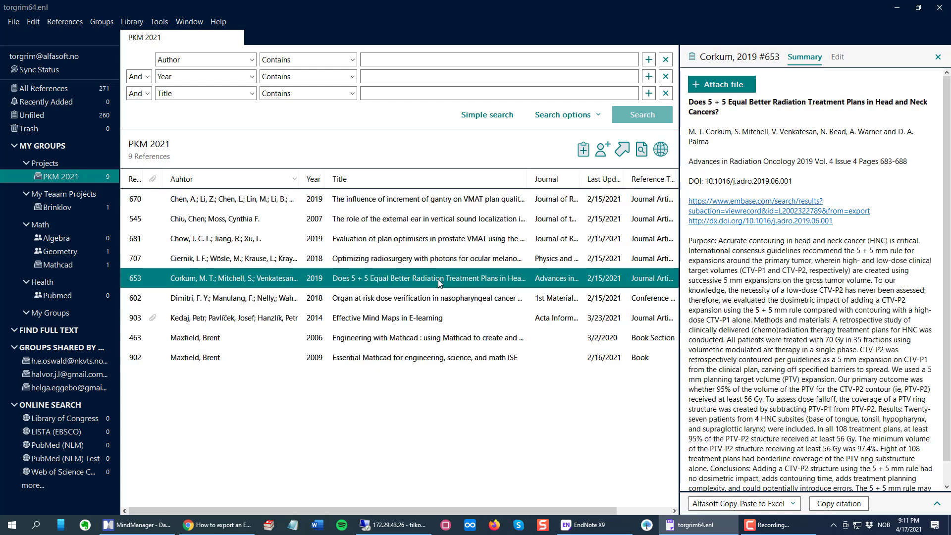
click(372, 263)
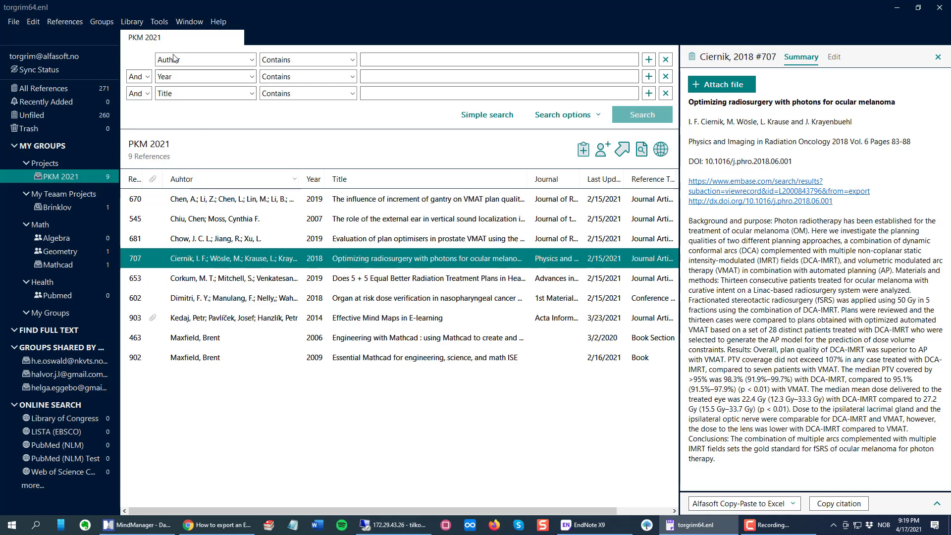
Open the Alfasoft style's bibliography template and type ] to complete the [Alfasoft] marker.
click(159, 25)
mouse_move(297, 52)
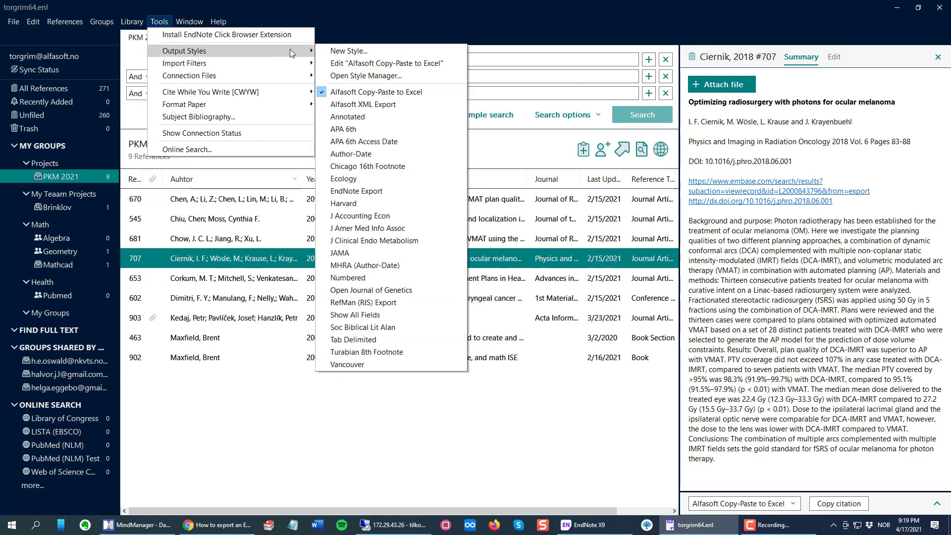
click(380, 65)
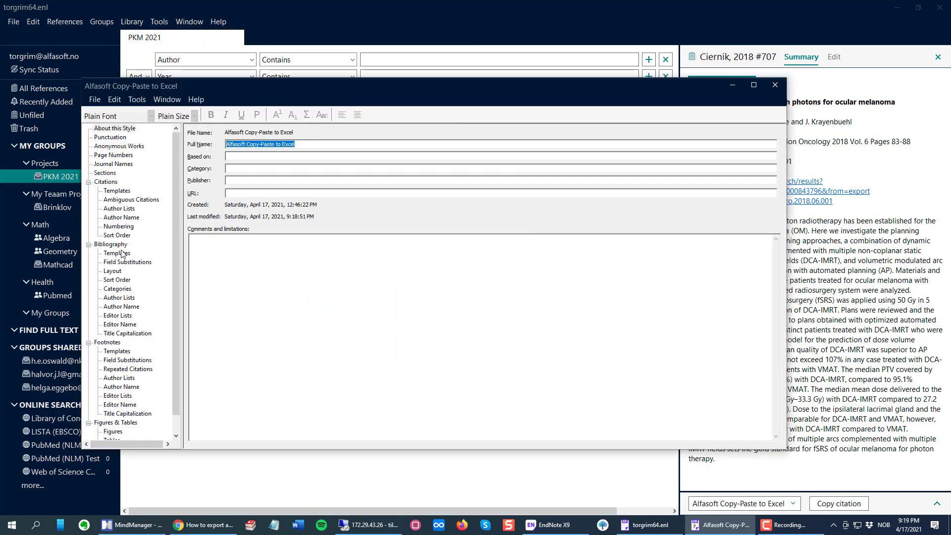
click(117, 253)
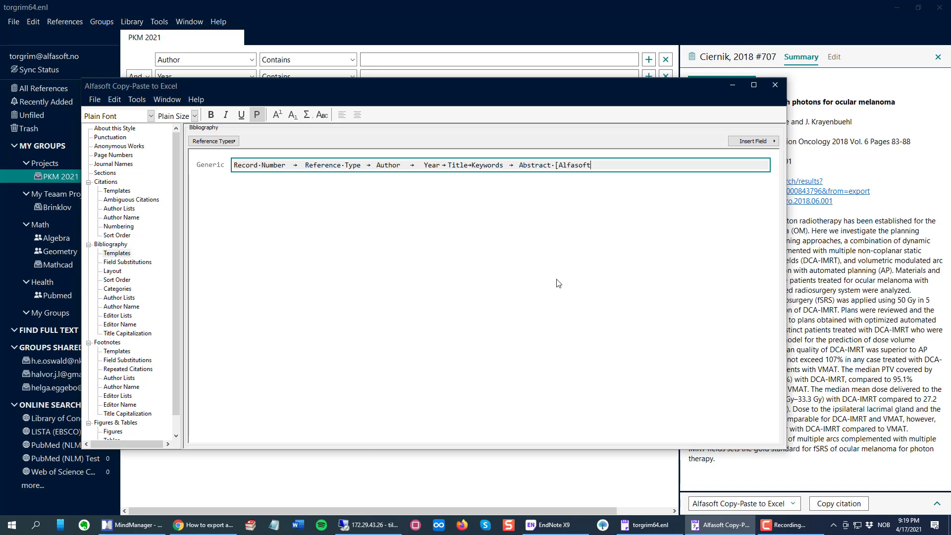
text(])
Adjust the space before the [Alfasoft] marker and check the marker text after Abstract.
click(556, 166)
key(BackSpace)
drag(553, 165, 591, 169)
click(553, 164)
click(576, 164)
drag(556, 167, 598, 166)
click(534, 163)
Review the Layout end-of-reference field, then save the style and close its editor.
click(113, 271)
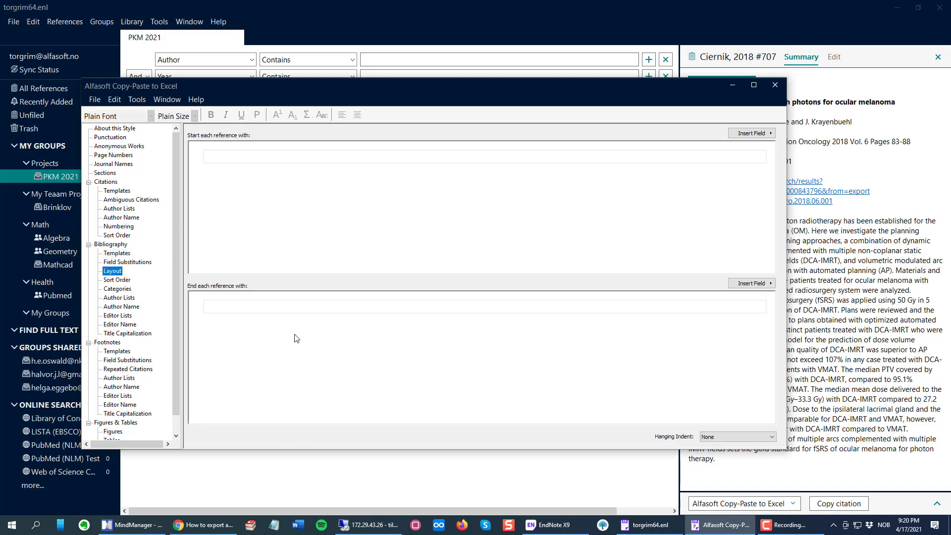
click(250, 307)
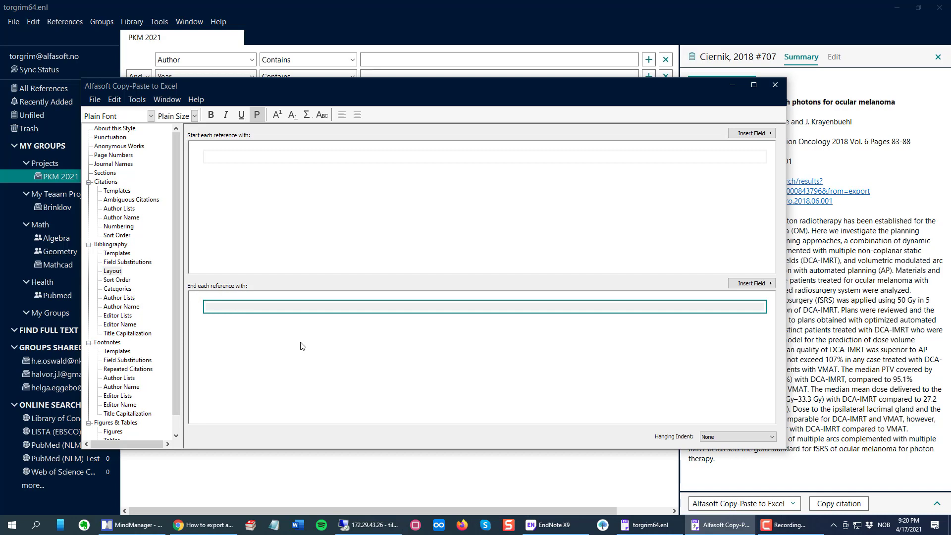
click(115, 254)
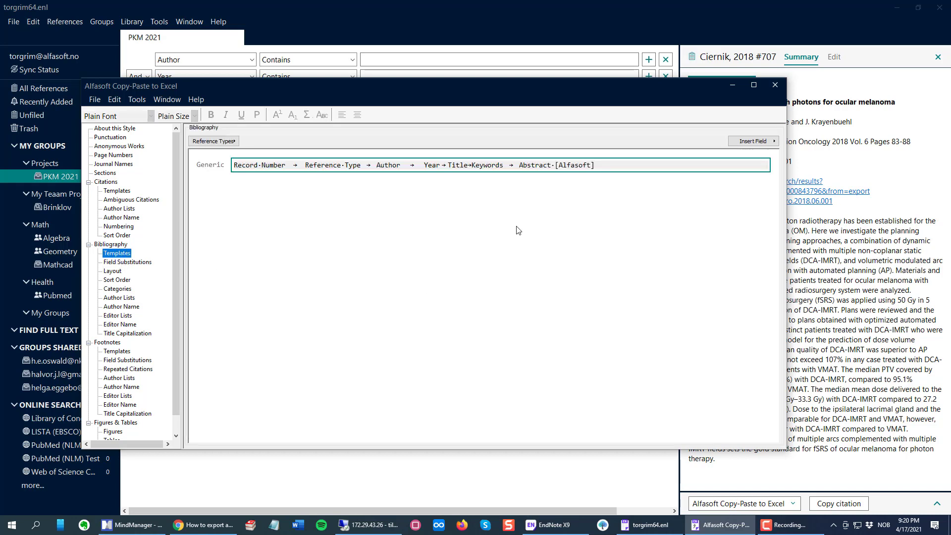
click(95, 99)
click(109, 182)
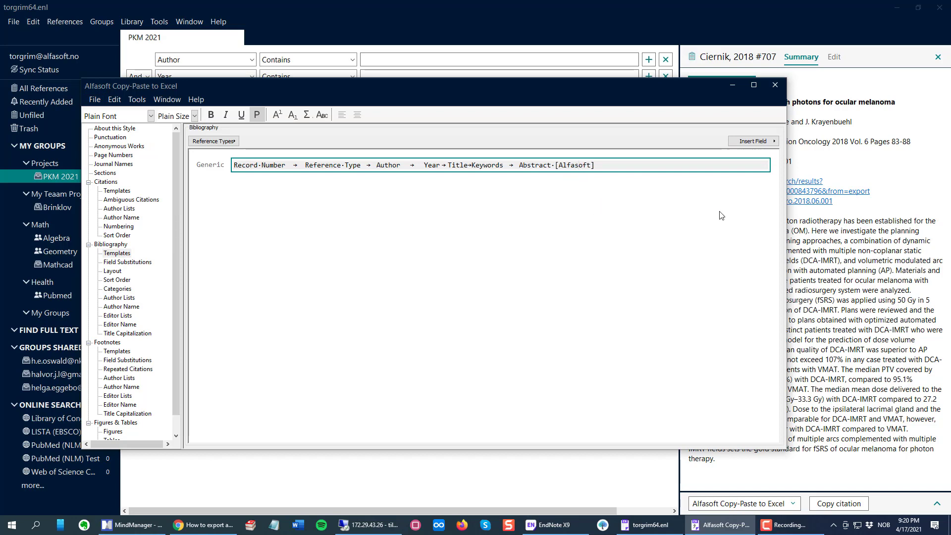
click(776, 86)
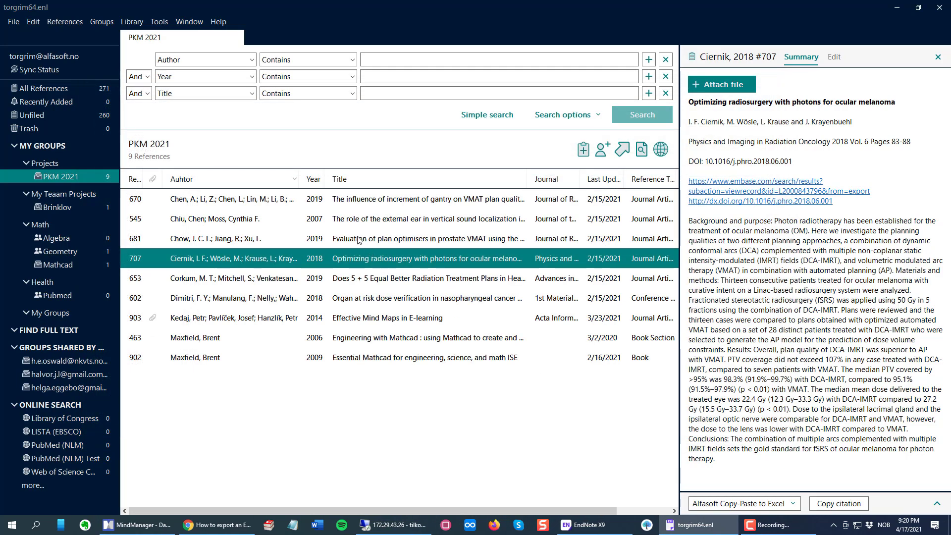
Select all nine PKM 2021 references and start a new blank Word document.
click(359, 239)
key(ctrl+a)
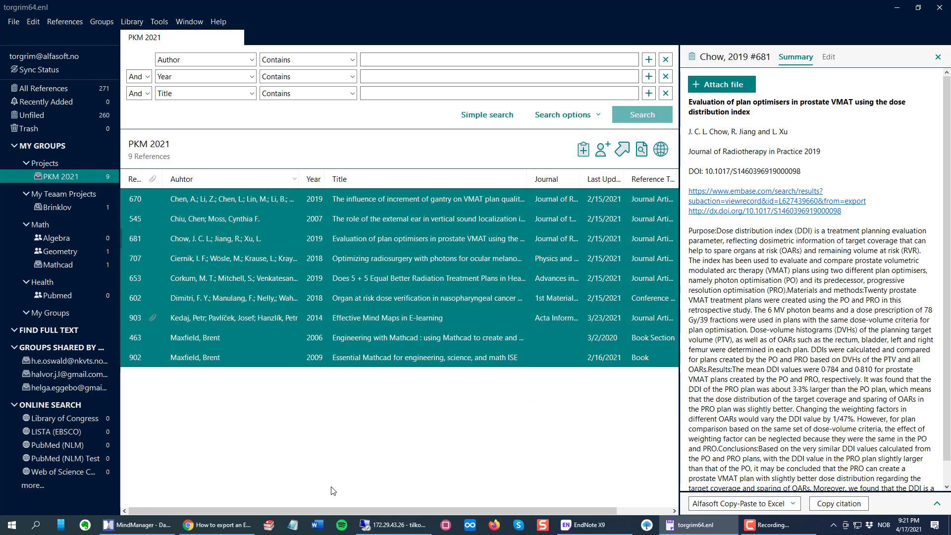
click(317, 526)
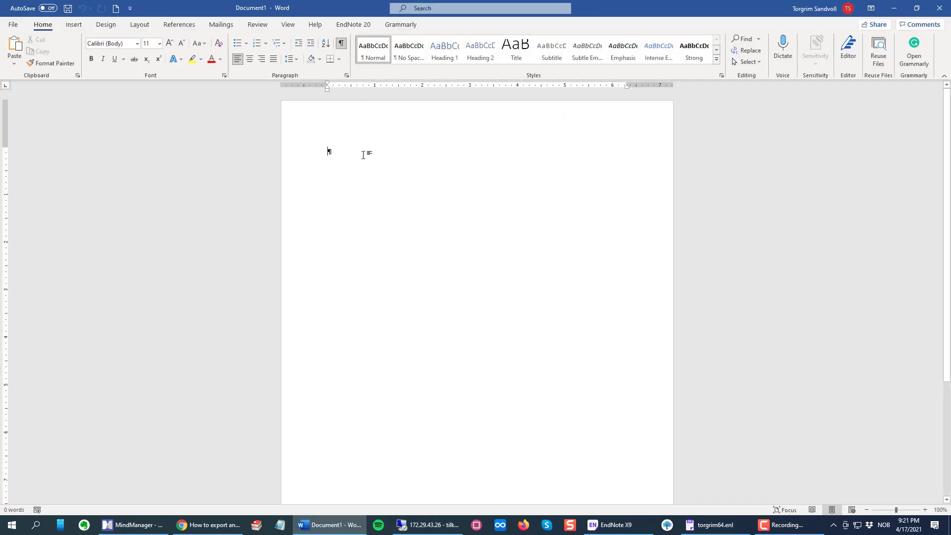
Paste the nine copied references into the blank Word document and return to the top of page 1.
key(ctrl+v)
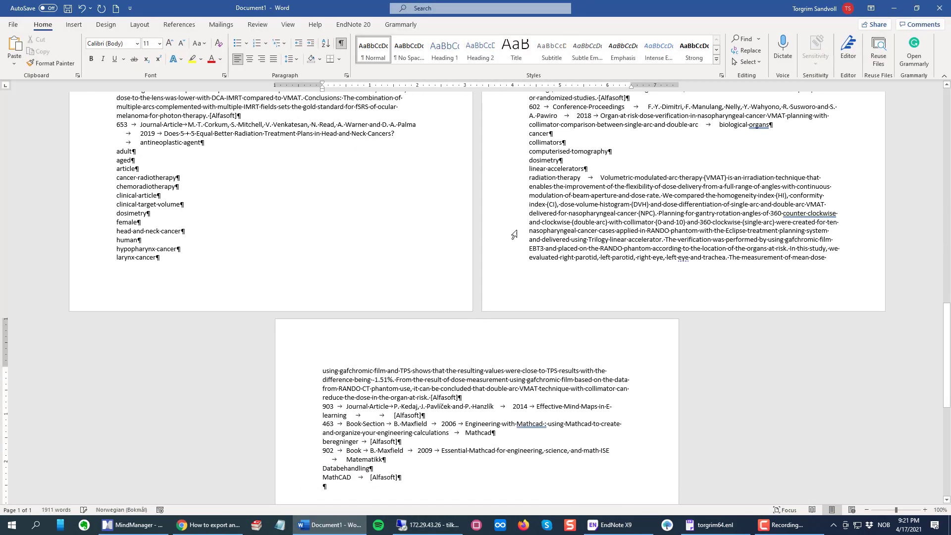
scroll(556, 243, up, 15)
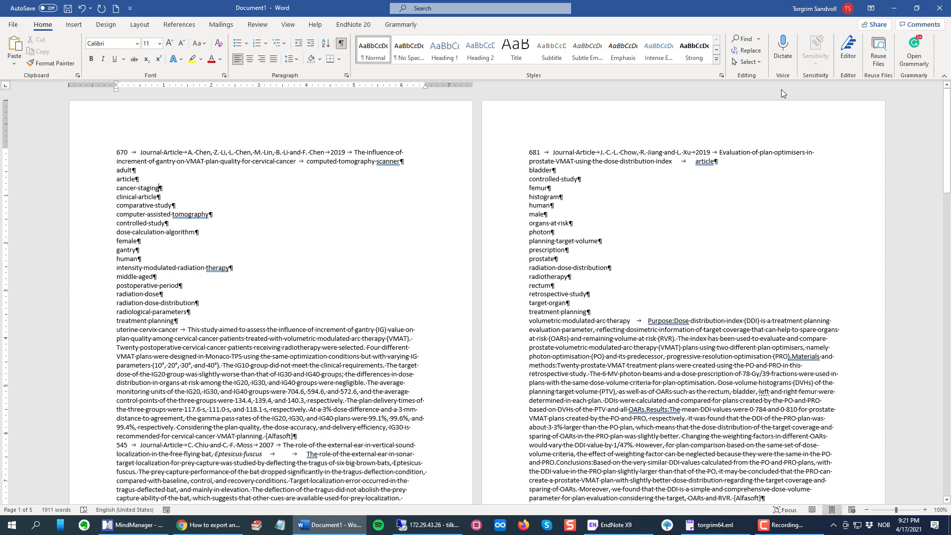
Use Find and Replace to change all 99 paragraph marks (^p) to semicolons.
click(746, 50)
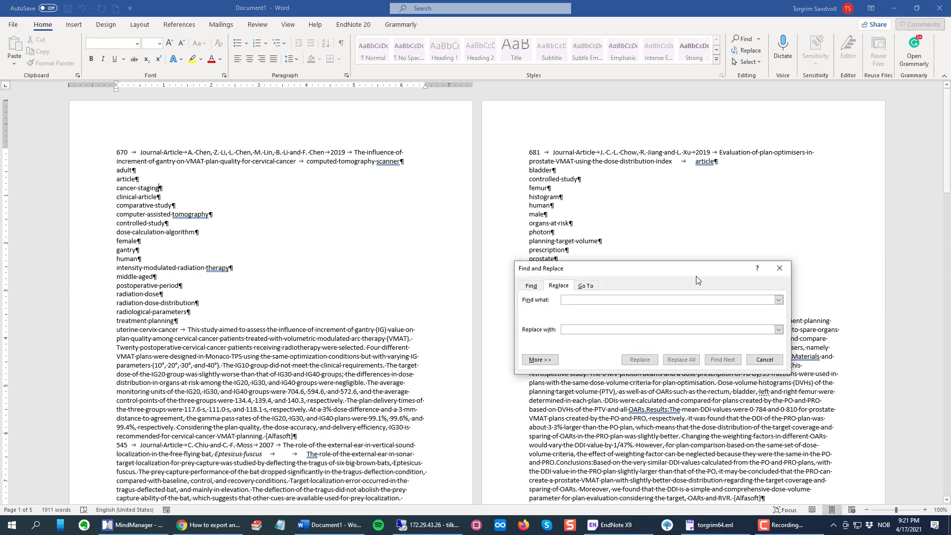
drag(652, 268, 505, 150)
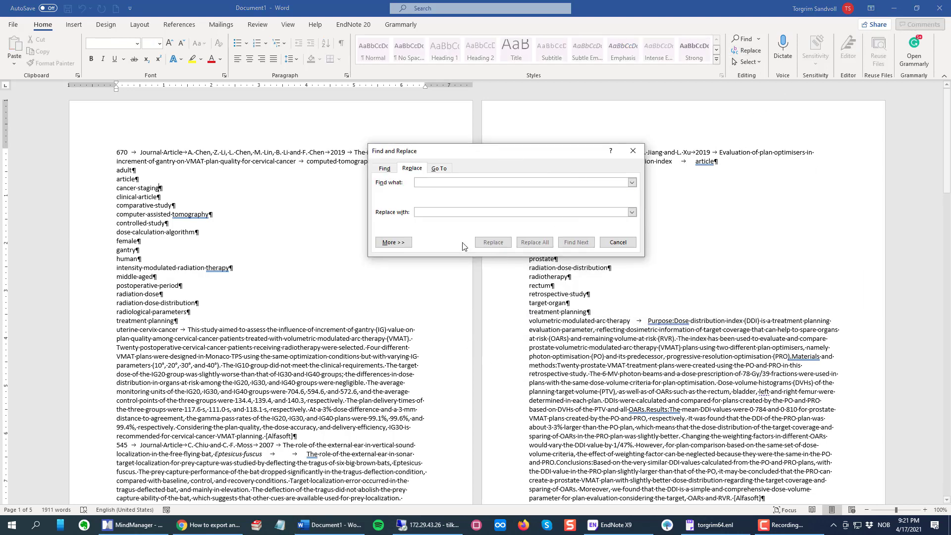
click(393, 242)
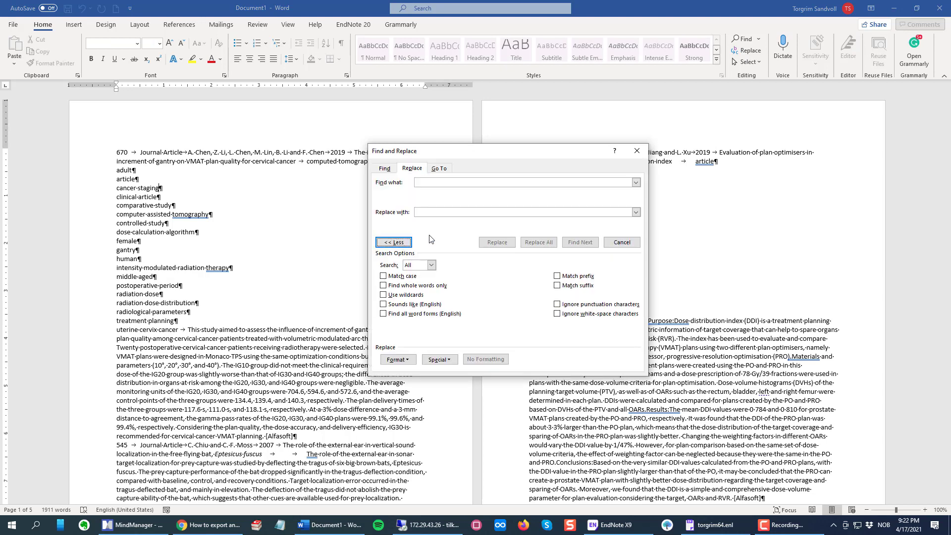
click(447, 361)
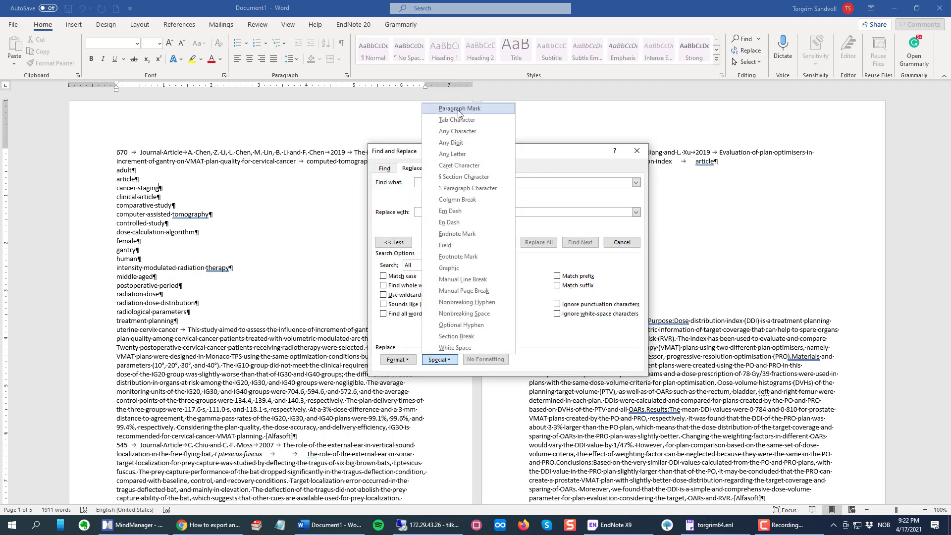
click(450, 110)
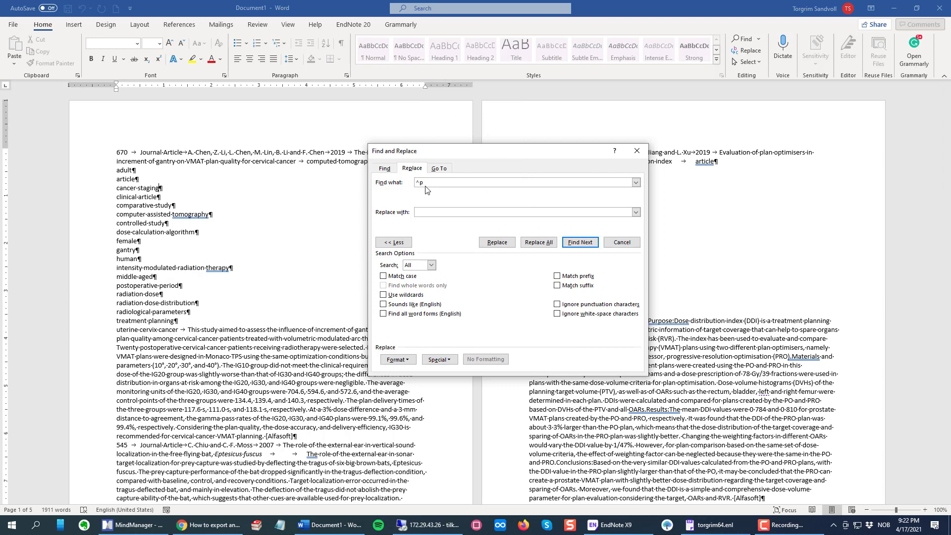
click(478, 213)
click(543, 243)
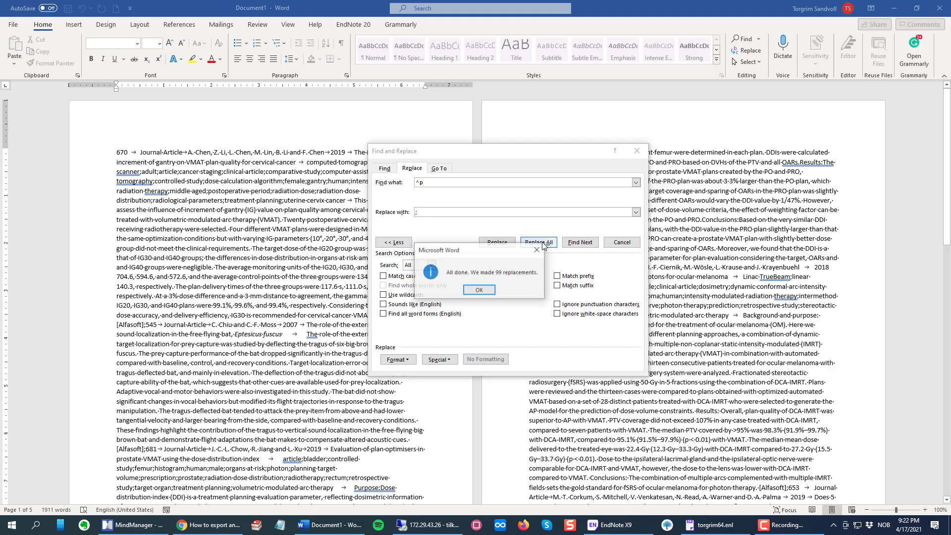
click(480, 291)
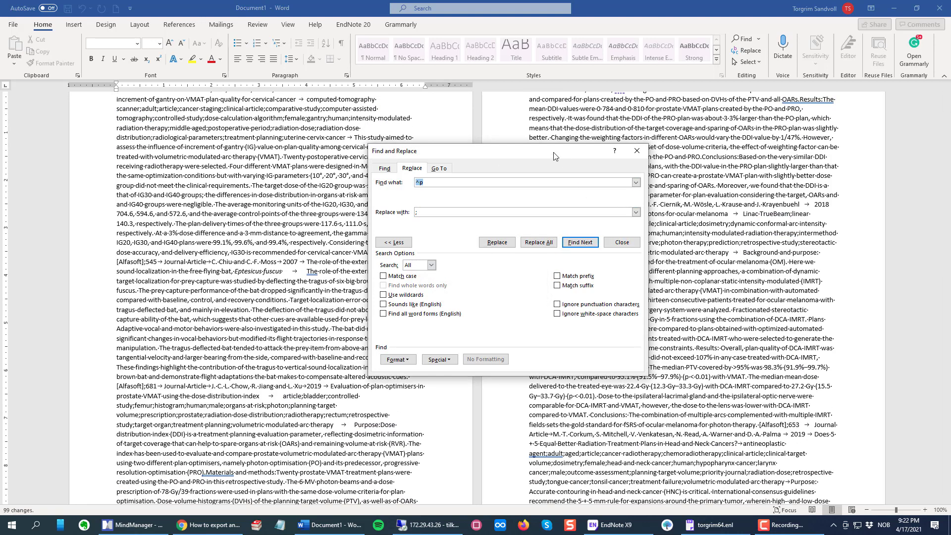
Replace the 9 '[Alfasoft];' markers with paragraph marks (^p), then close Find and Replace.
drag(563, 153, 615, 130)
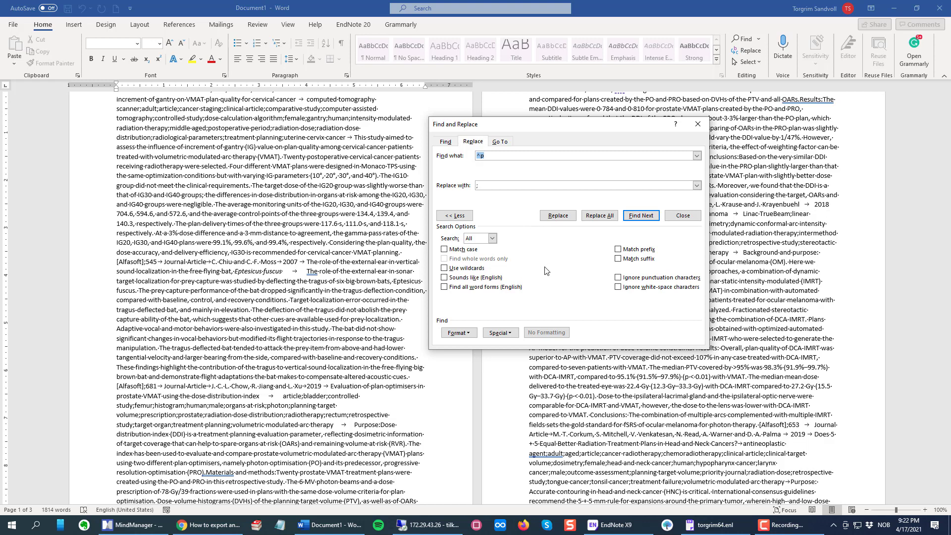
click(509, 155)
double_click(494, 155)
key(BackSpace)
click(513, 185)
click(510, 330)
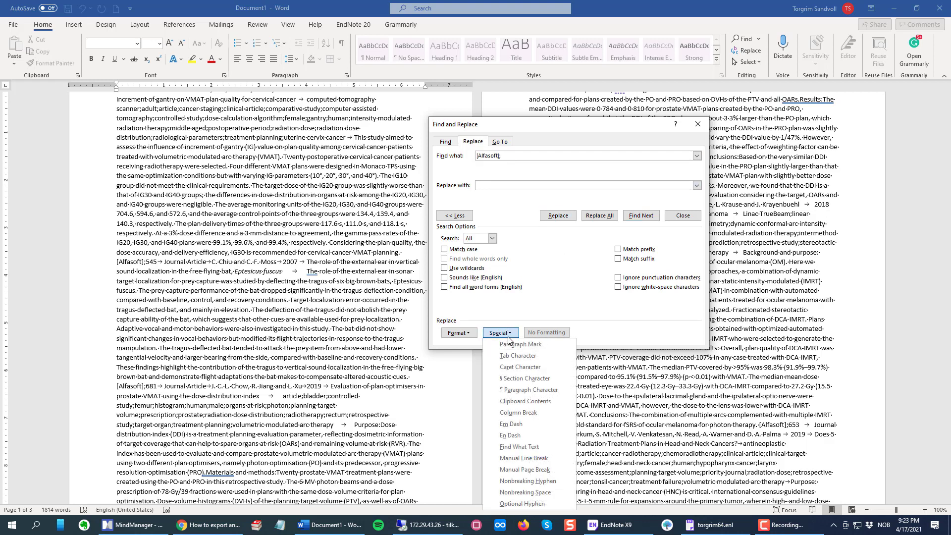
click(520, 345)
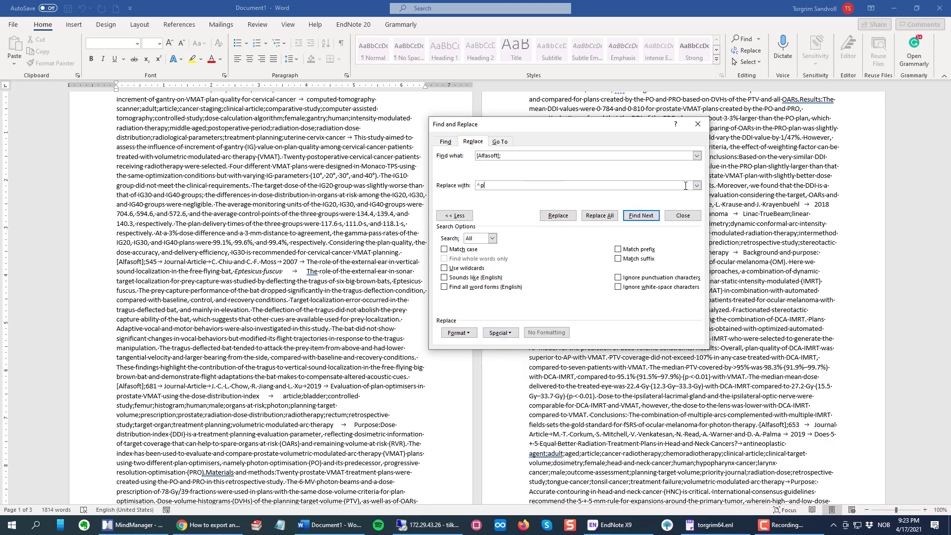
click(603, 217)
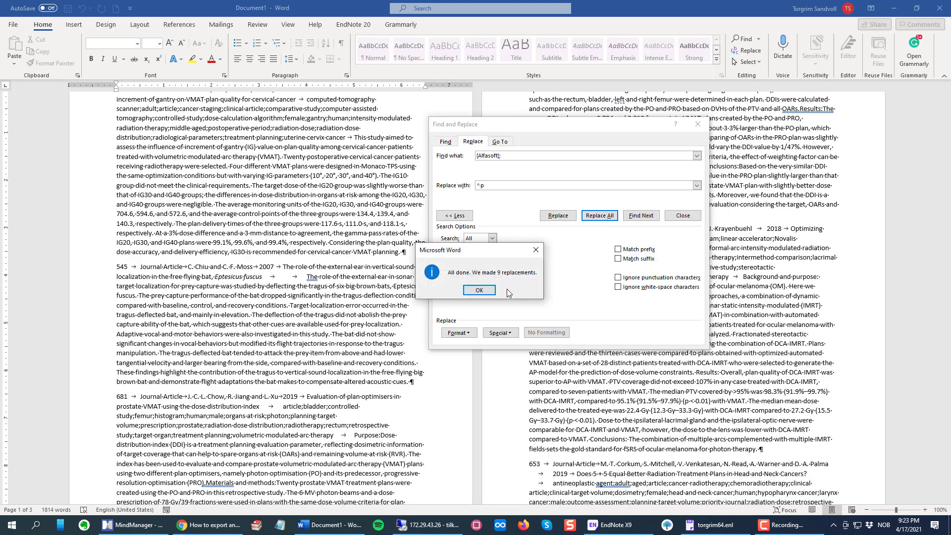
click(489, 292)
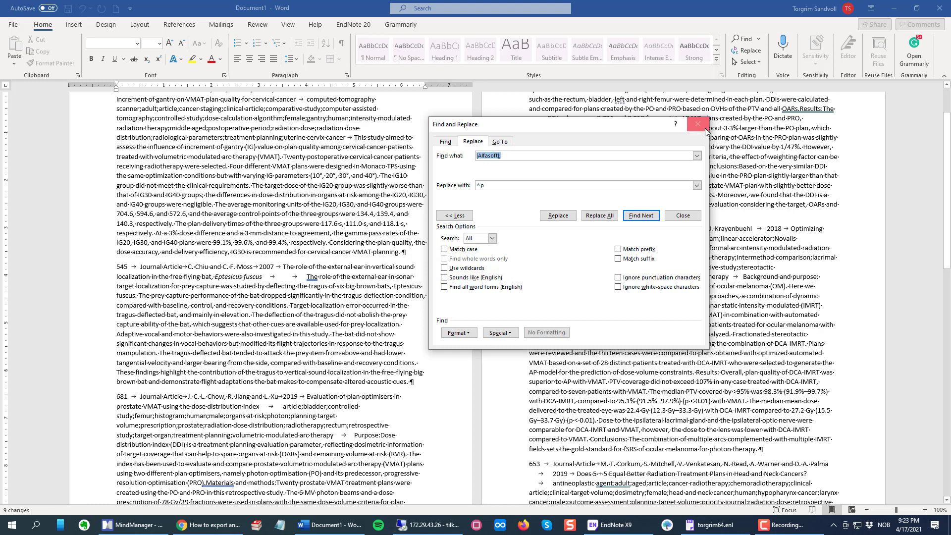
click(698, 124)
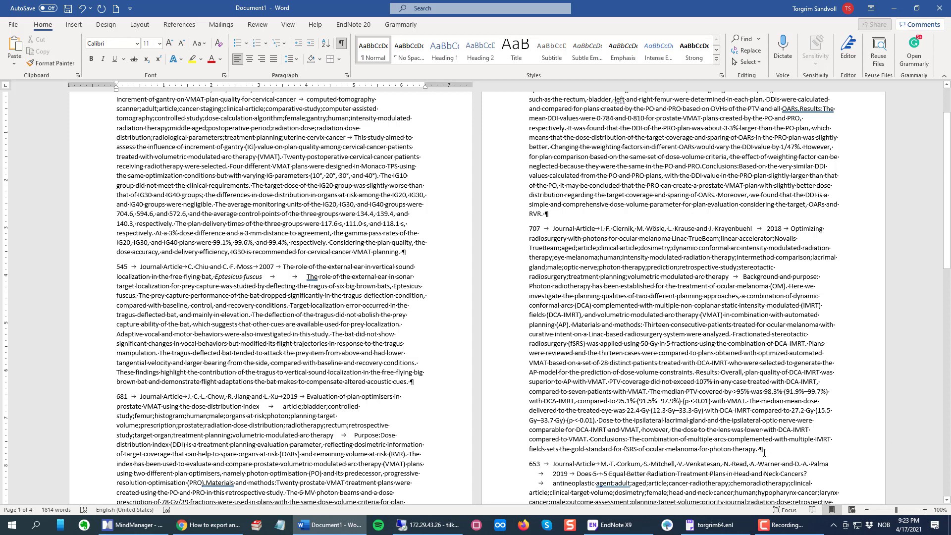
Select all text in Document1, then launch Excel by searching 'excel' from the Start menu.
scroll(419, 261, up, 2)
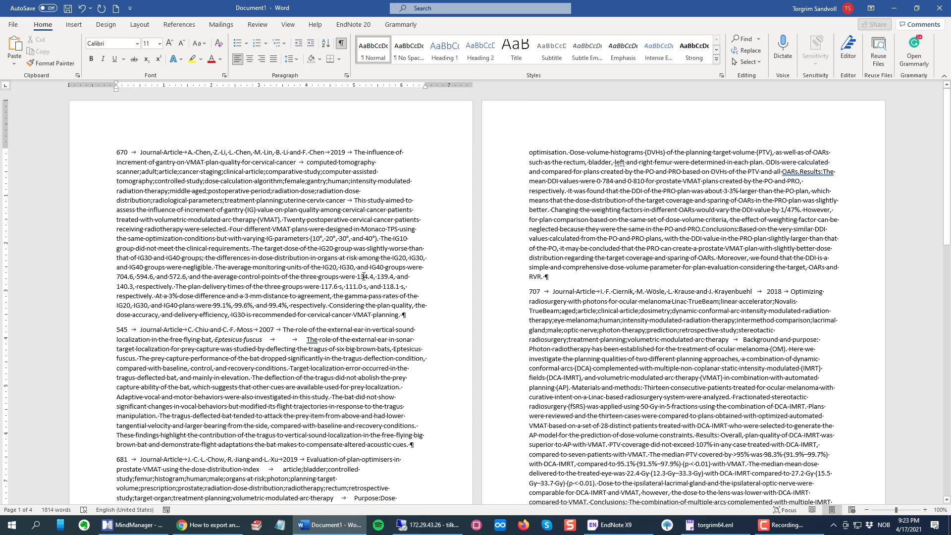
key(ctrl+a)
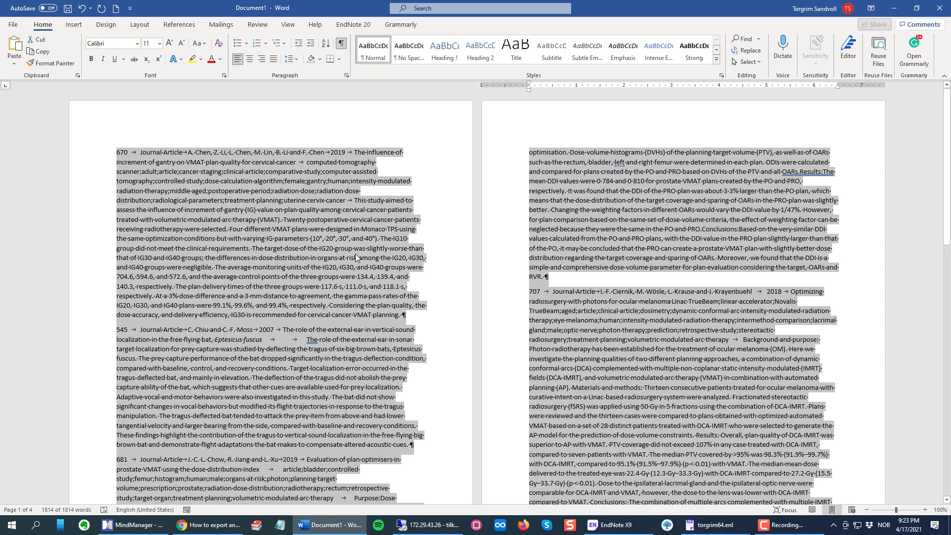
click(11, 525)
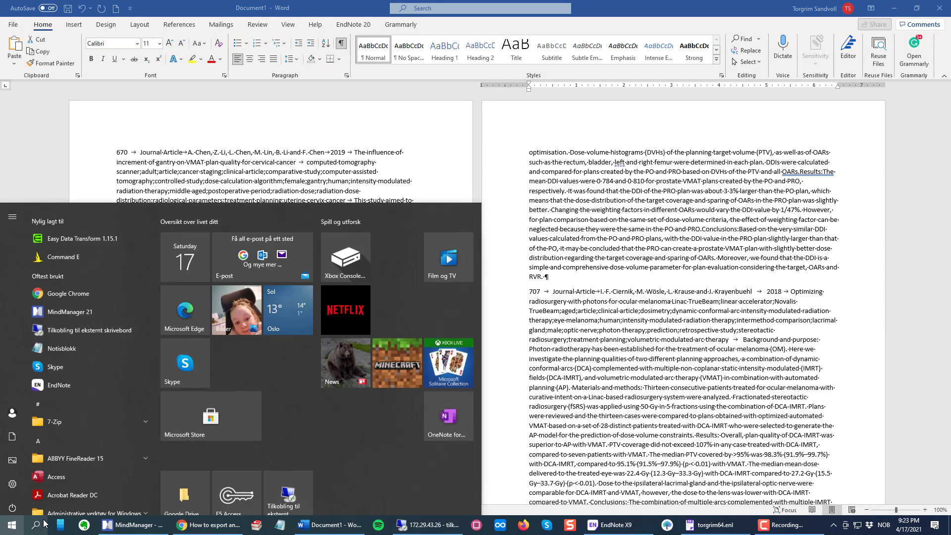
text(excel)
key(Return)
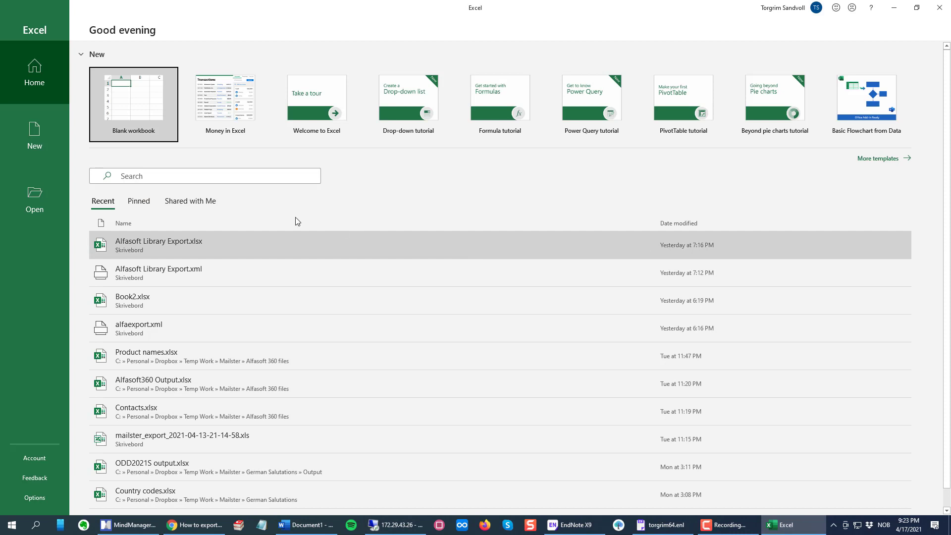
Create a blank workbook and paste the references starting at cell A2.
click(127, 112)
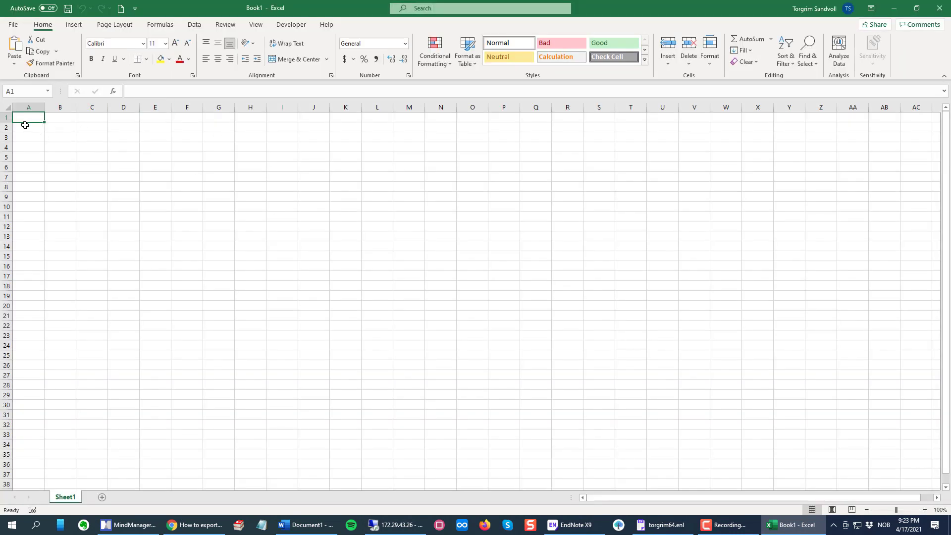
click(25, 124)
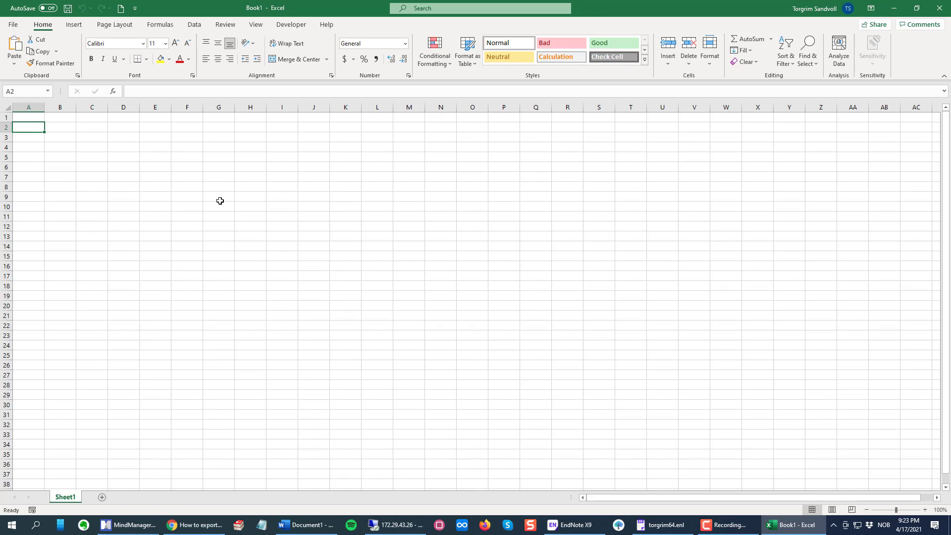
key(ctrl+v)
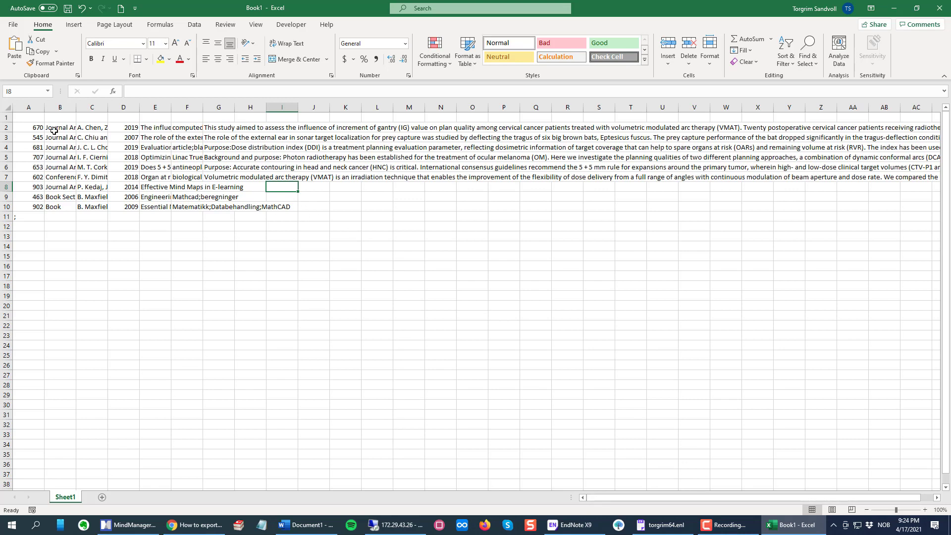
AutoFit every column of the sheet, then scroll sideways to review the keyword and abstract columns.
click(9, 109)
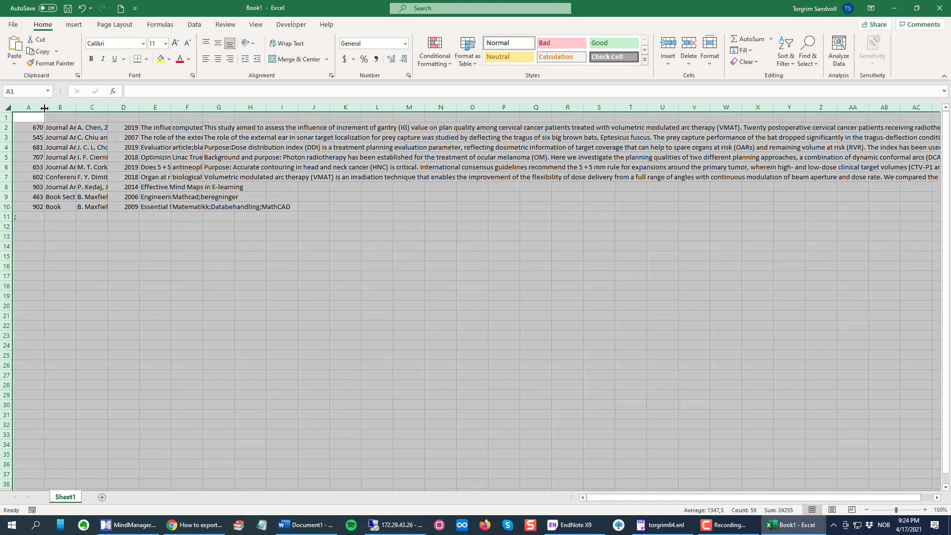
double_click(44, 108)
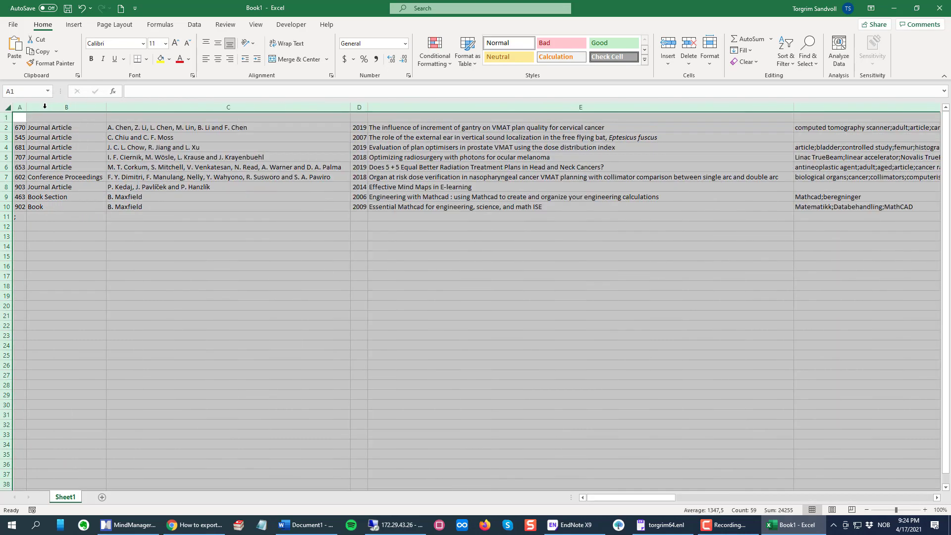
click(419, 189)
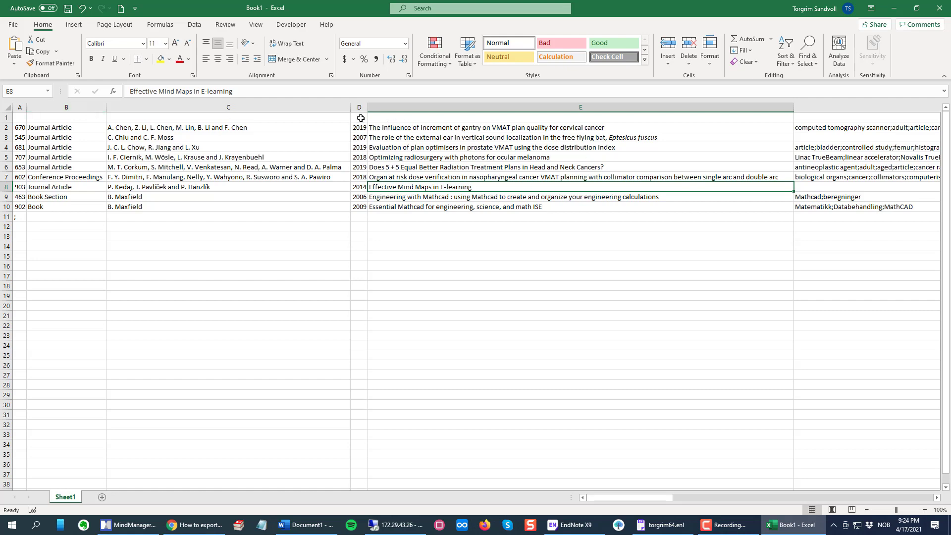
drag(667, 499, 881, 497)
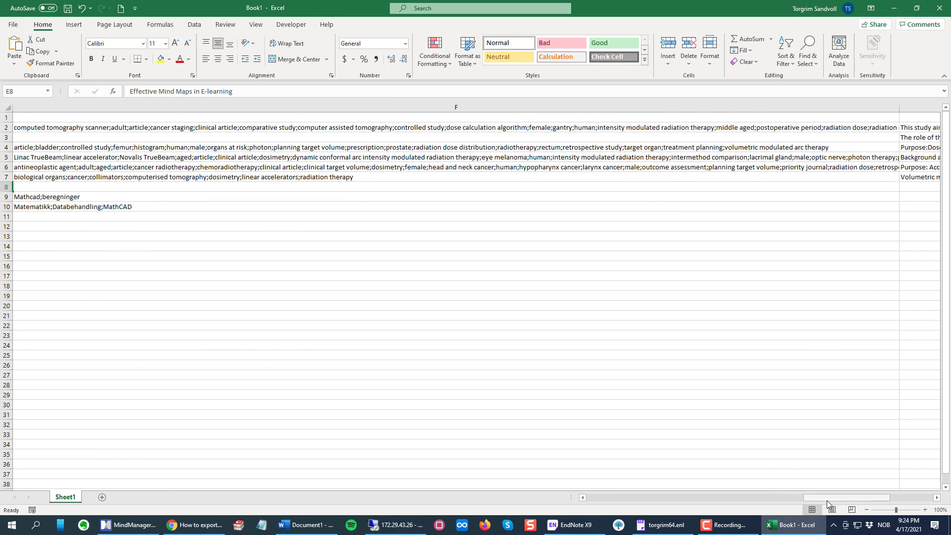
drag(827, 499, 861, 501)
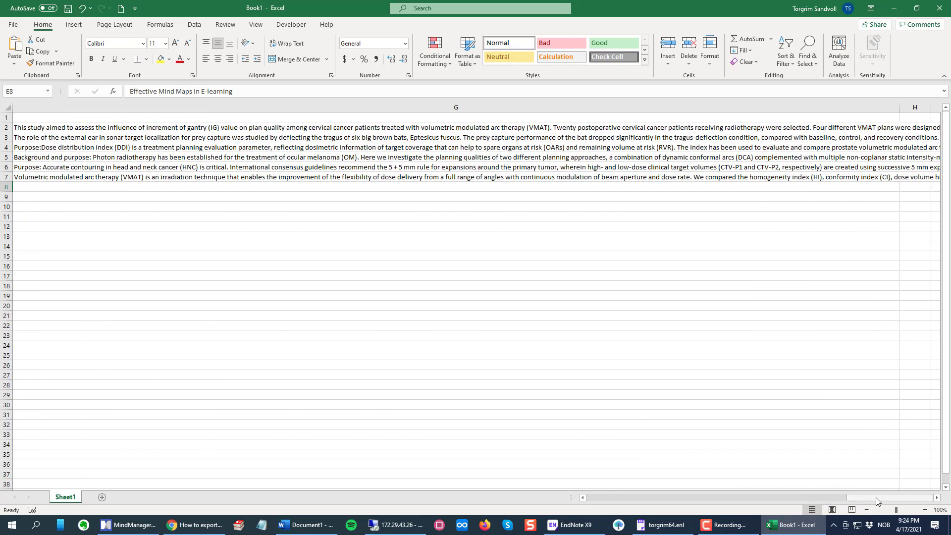
drag(876, 498, 595, 498)
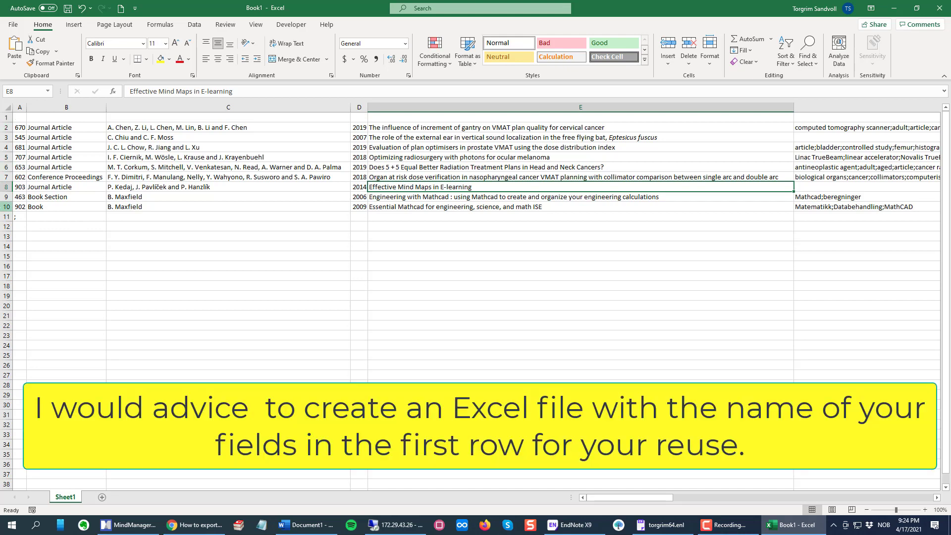
Select a cell in the worksheet to begin adding the row 1 field names.
click(230, 206)
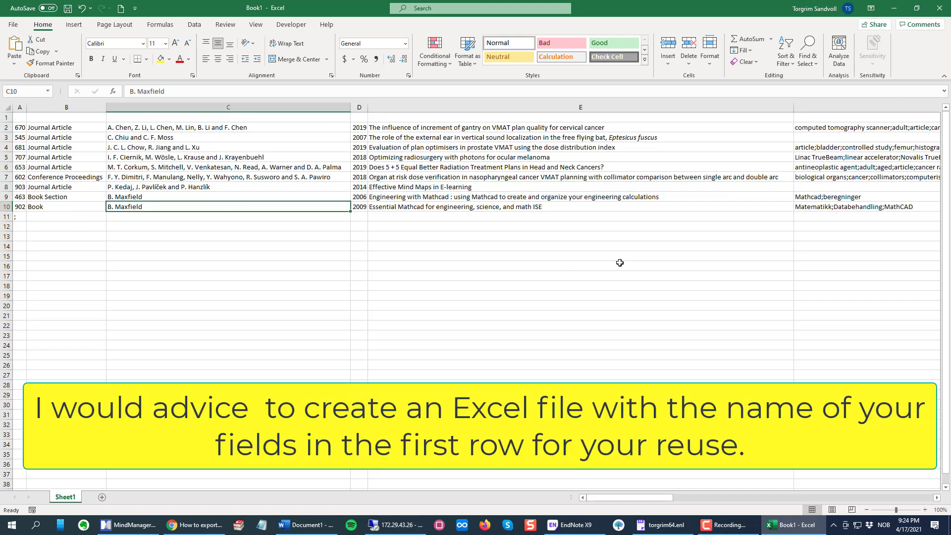